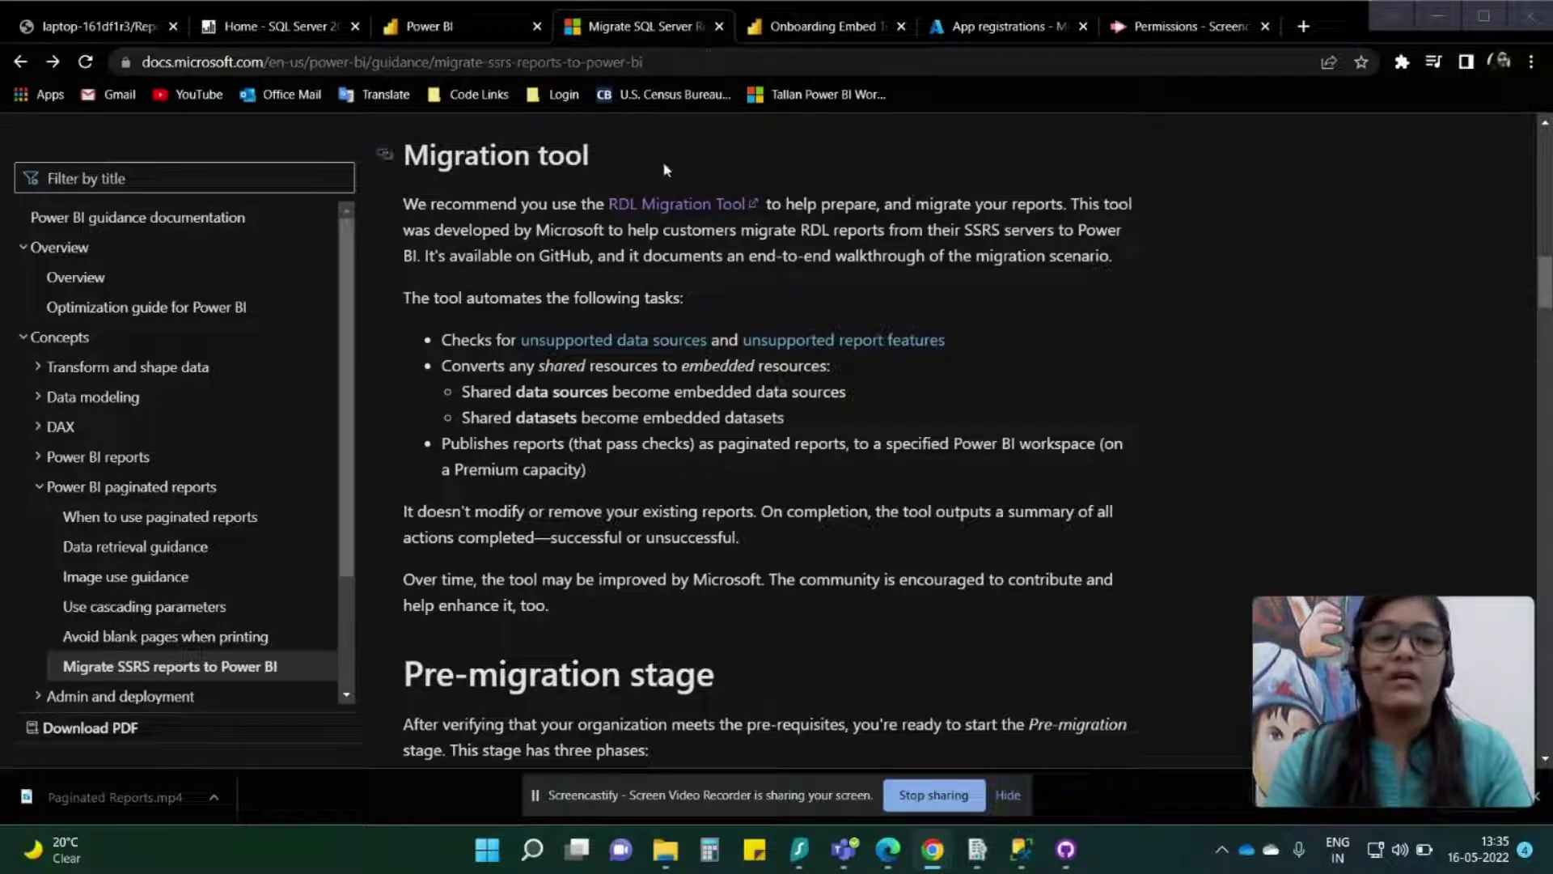
- Follow the RDL Migration Tool link in the Migration tool section to the microsoft/RdlMigration GitHub repository
{"action": "left_click", "coordinate": [664, 209]}
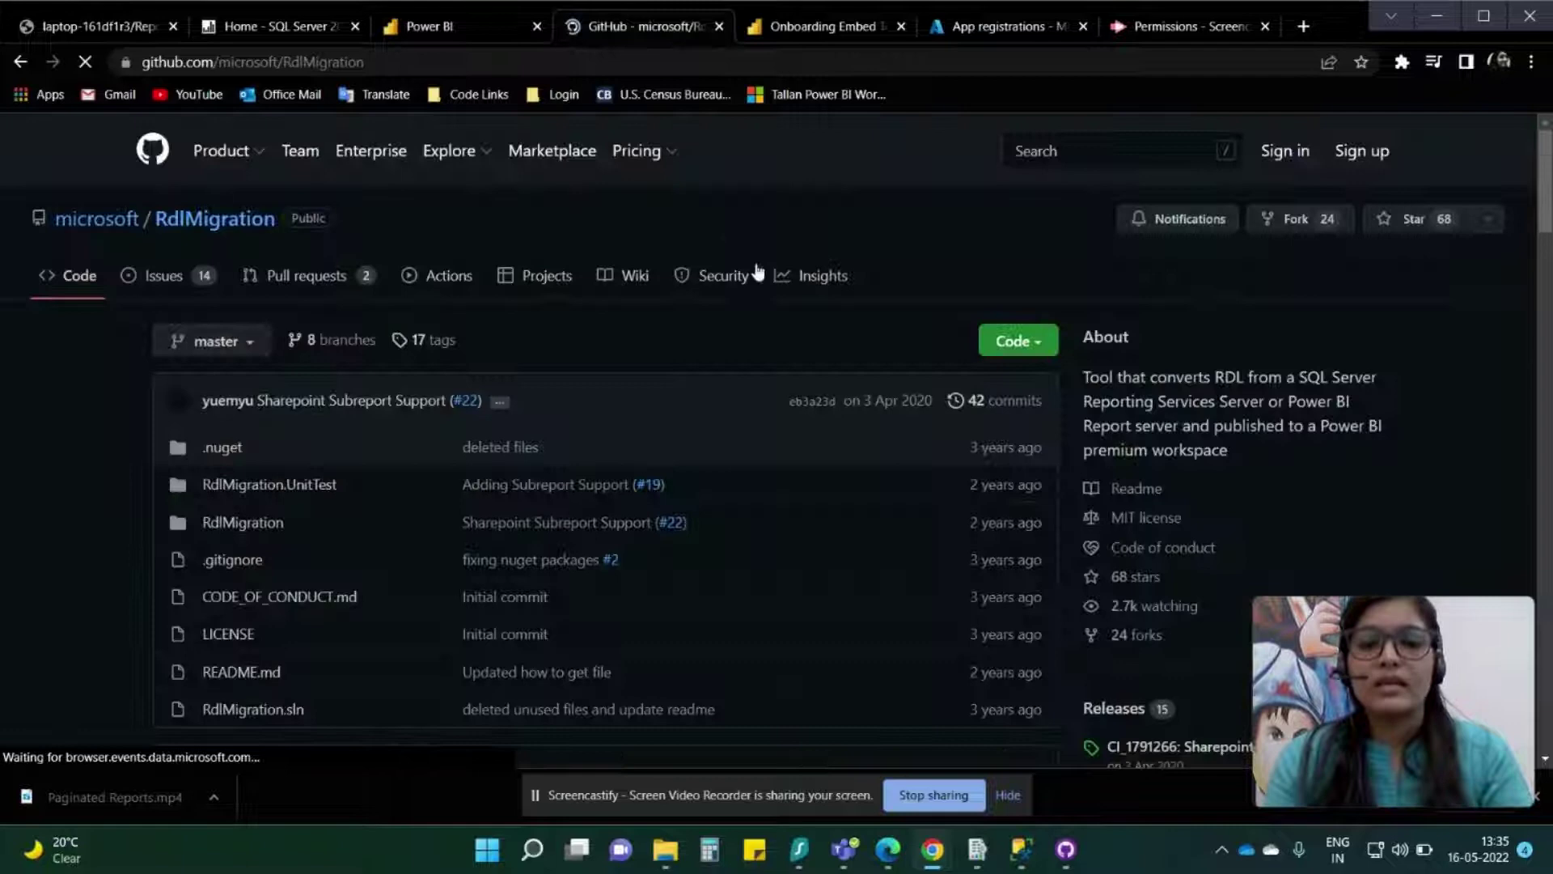
- Open the RdlMigration Releases and expand the latest release's Assets to show RdlMigration2110572.zip (1.84 MB)
{"action": "scroll", "coordinate": [814, 322], "scroll_direction": "down", "scroll_amount": 5}
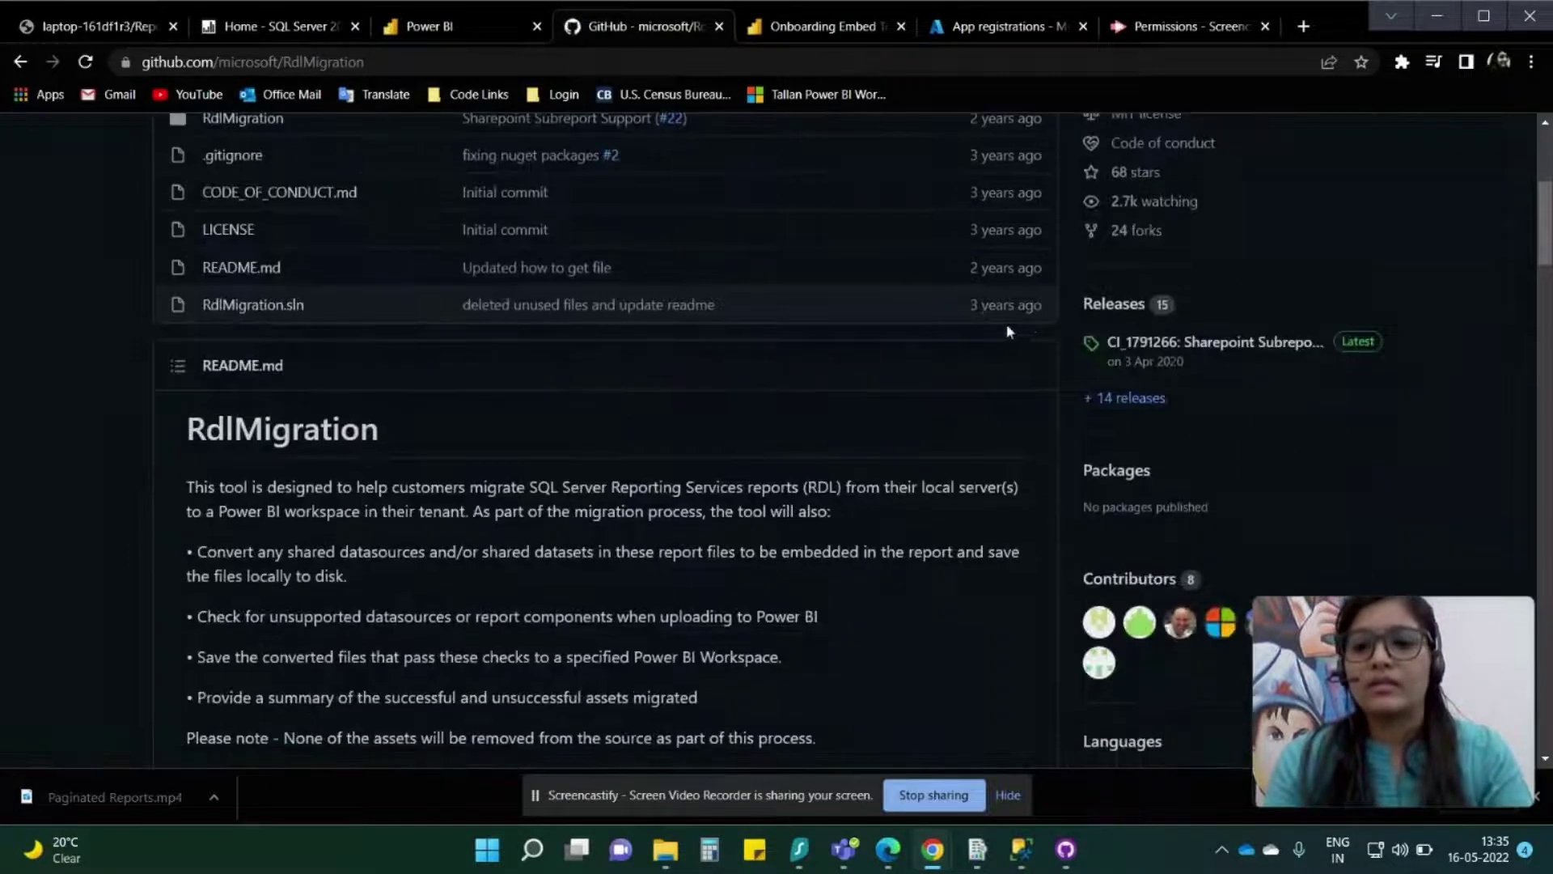
{"action": "scroll", "coordinate": [1111, 316], "scroll_direction": "down", "scroll_amount": 1}
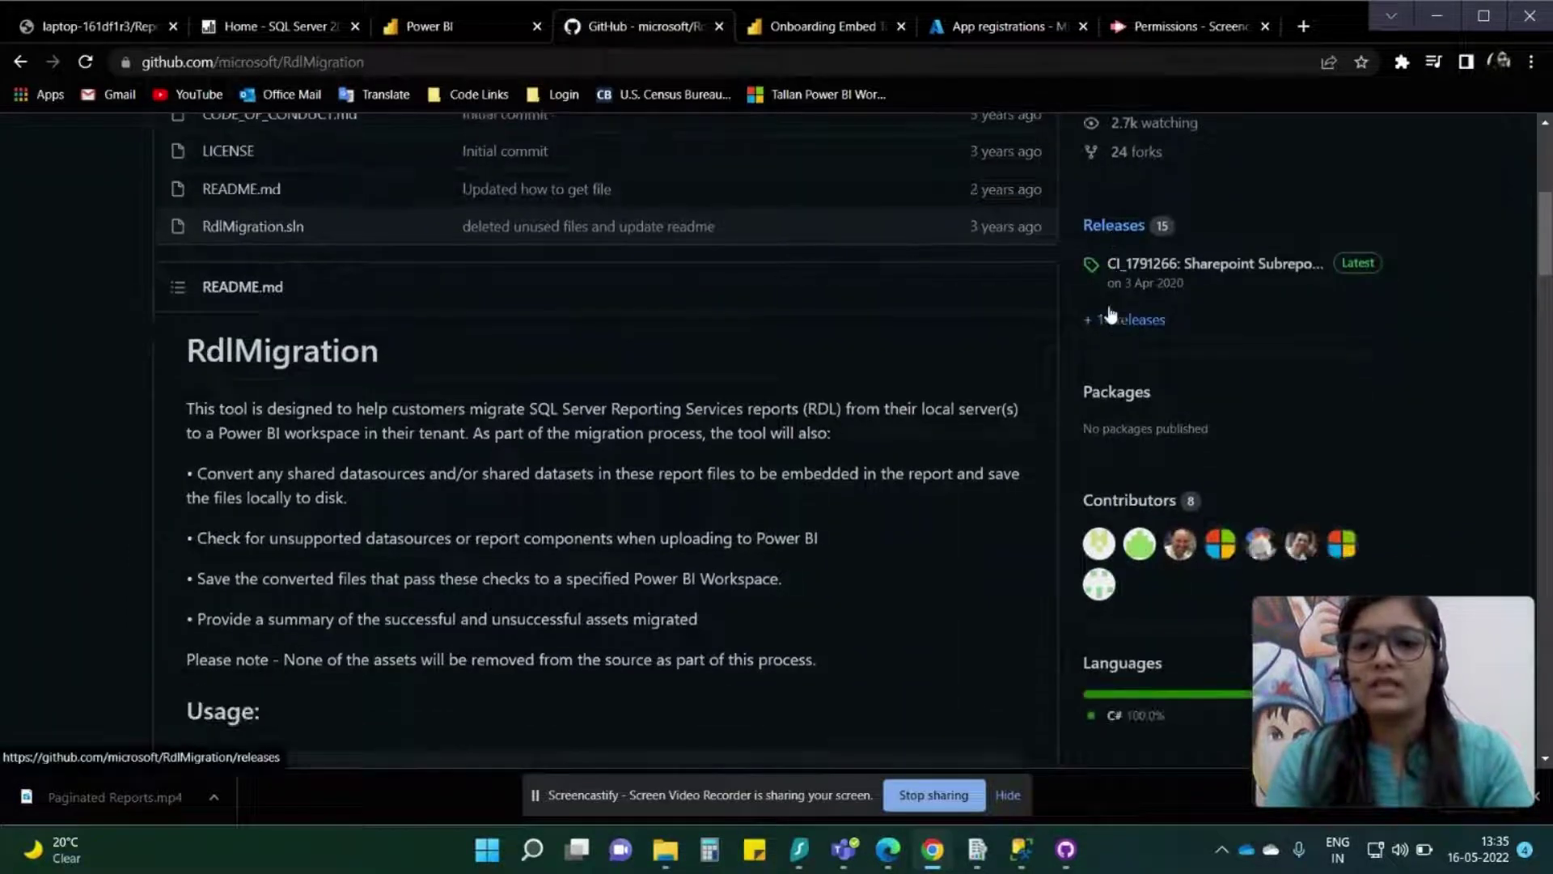
{"action": "scroll", "coordinate": [1111, 316], "scroll_direction": "down", "scroll_amount": 1}
{"action": "left_click", "coordinate": [1113, 204]}
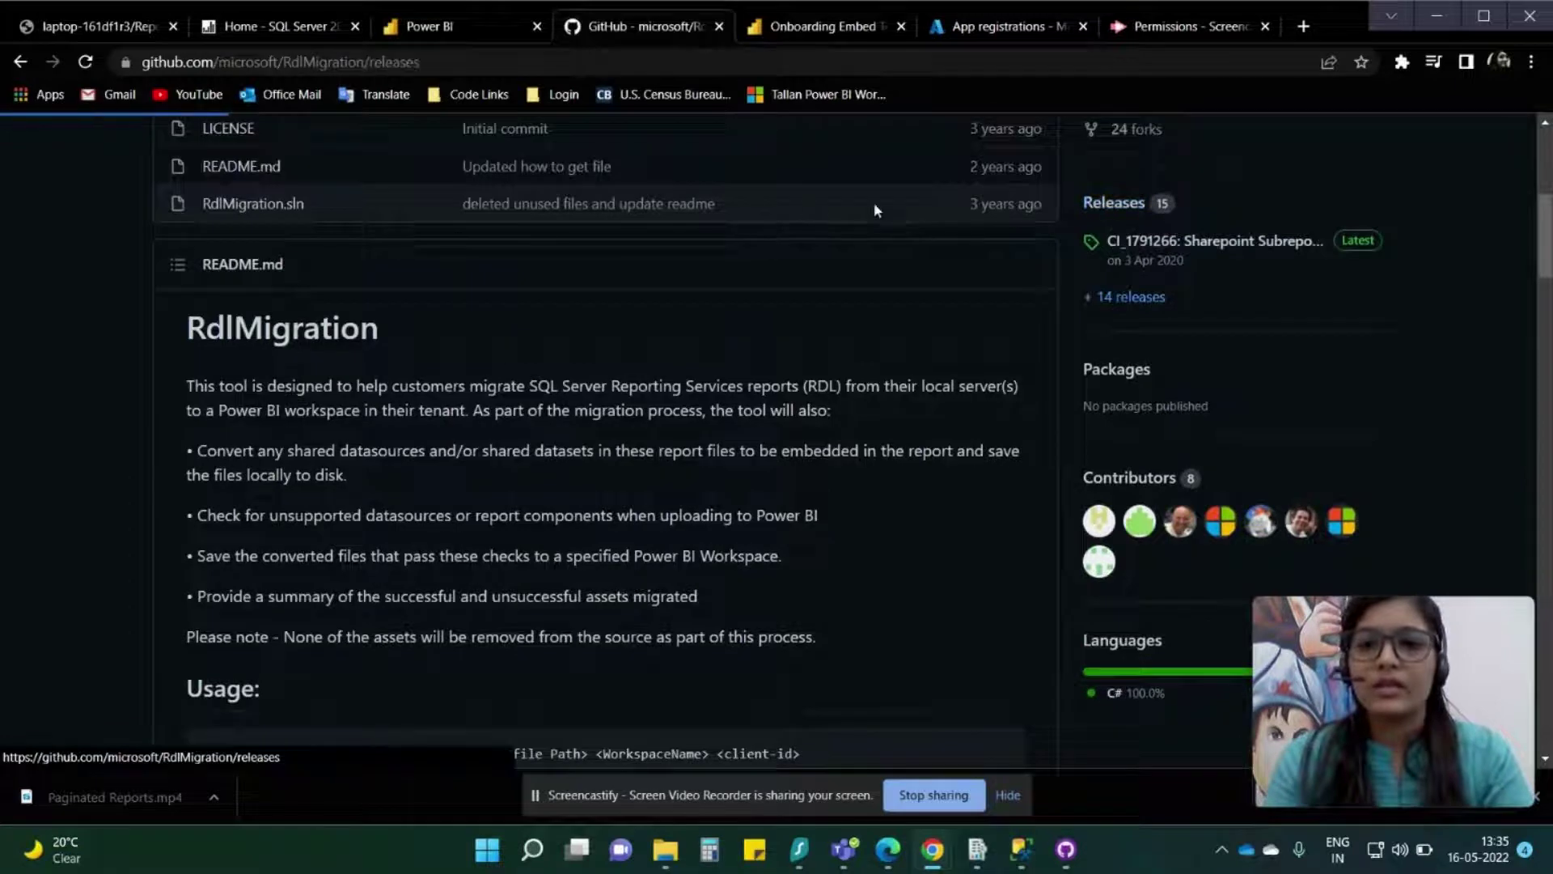
{"action": "scroll", "coordinate": [515, 453], "scroll_direction": "down", "scroll_amount": 7}
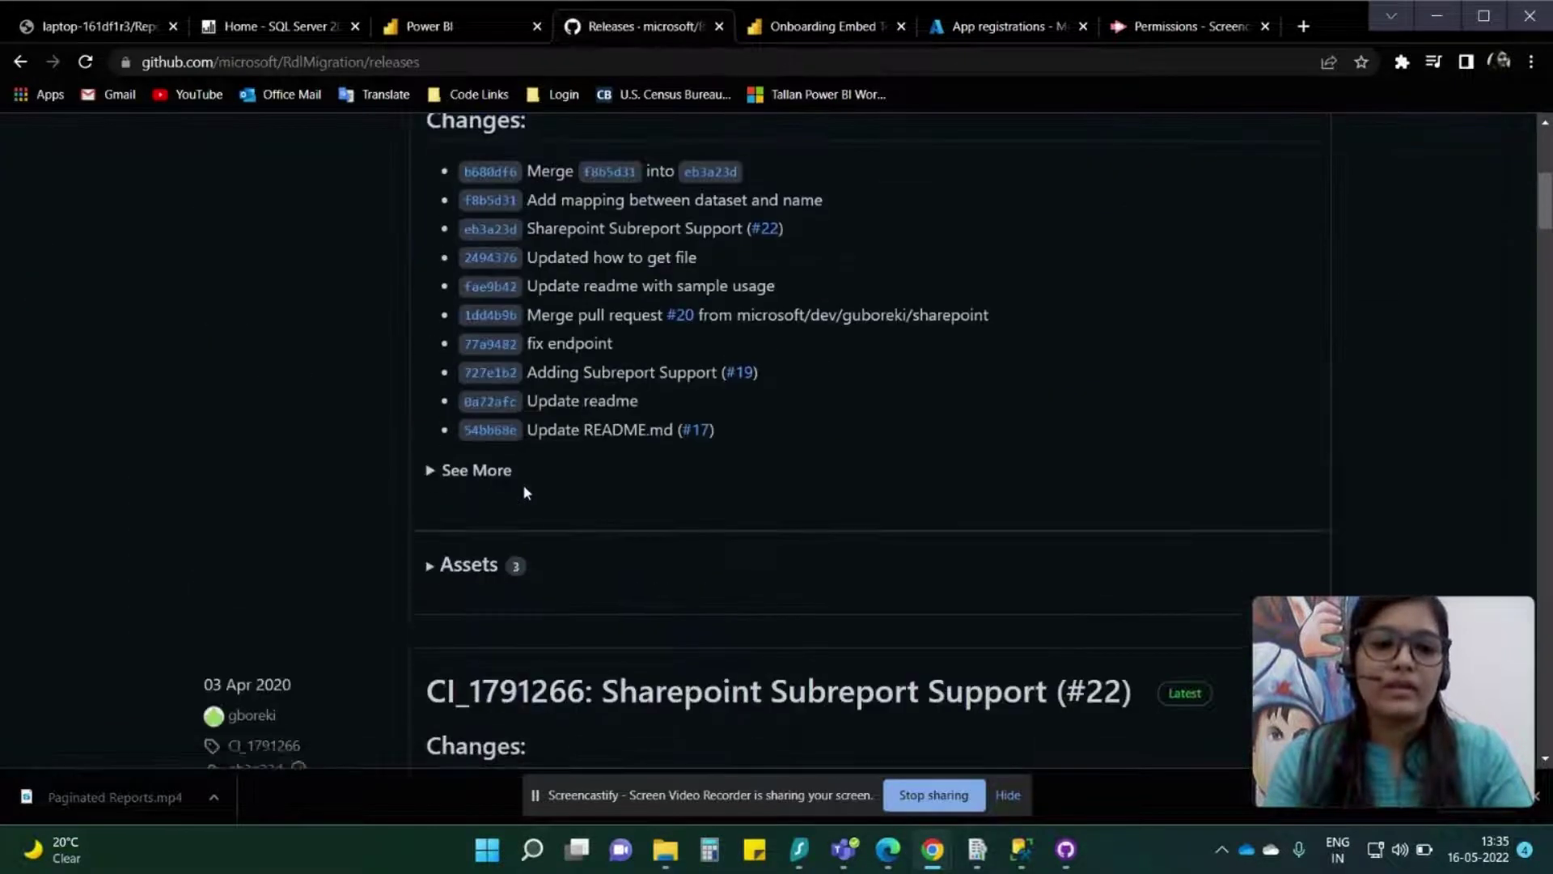
{"action": "scroll", "coordinate": [525, 490], "scroll_direction": "down", "scroll_amount": 3}
{"action": "left_click", "coordinate": [430, 263]}
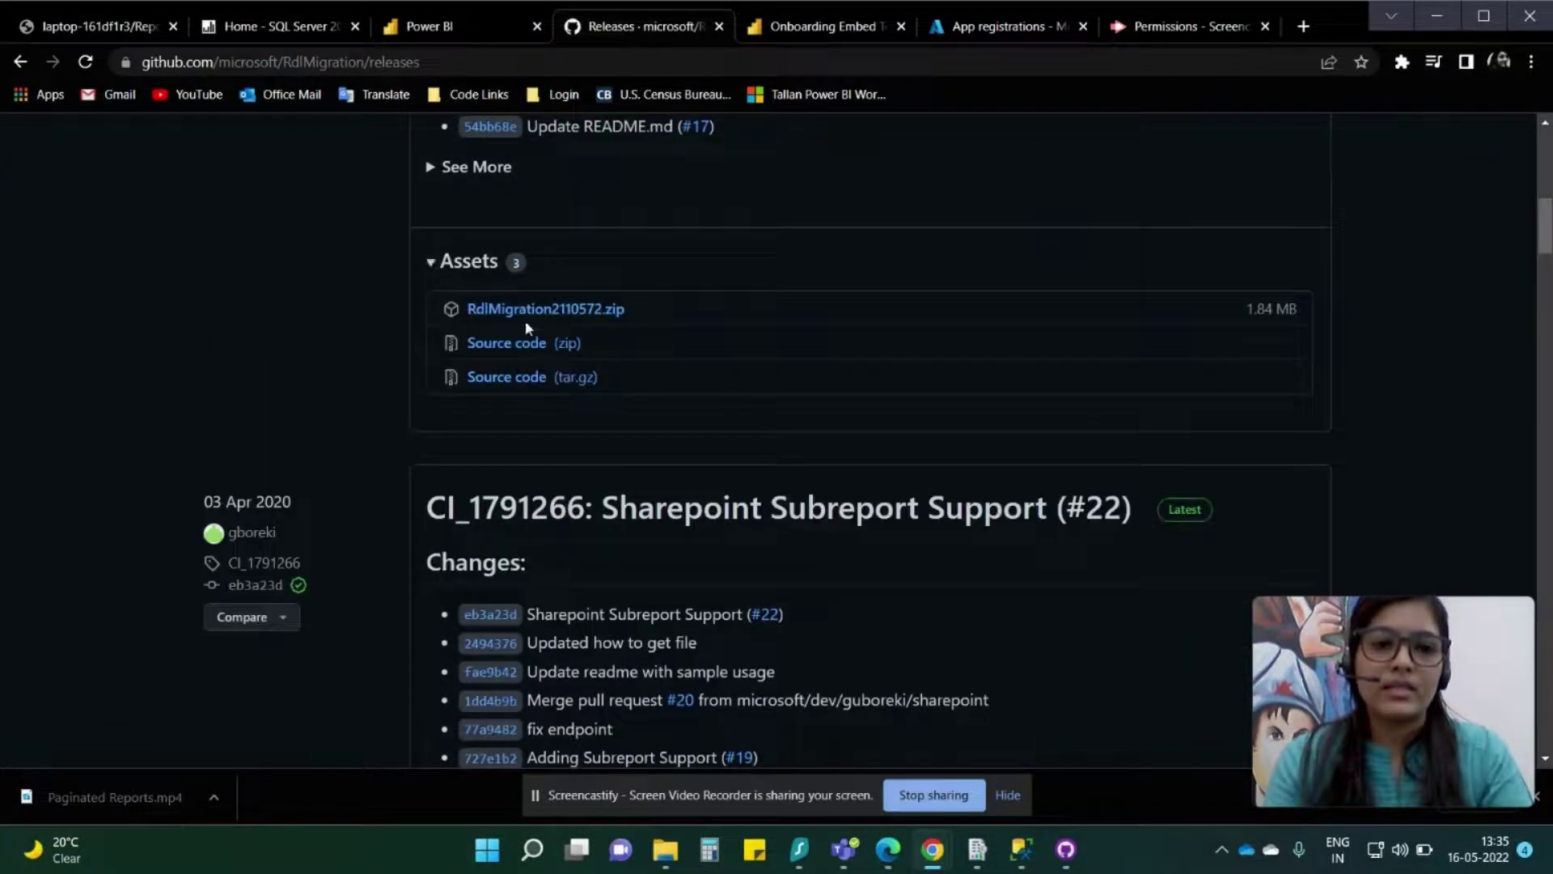
- Open C:\rdlmigration in File Explorer and review its 15 tool files, including RdlMigration and ConversionLog
{"action": "left_click", "coordinate": [672, 853]}
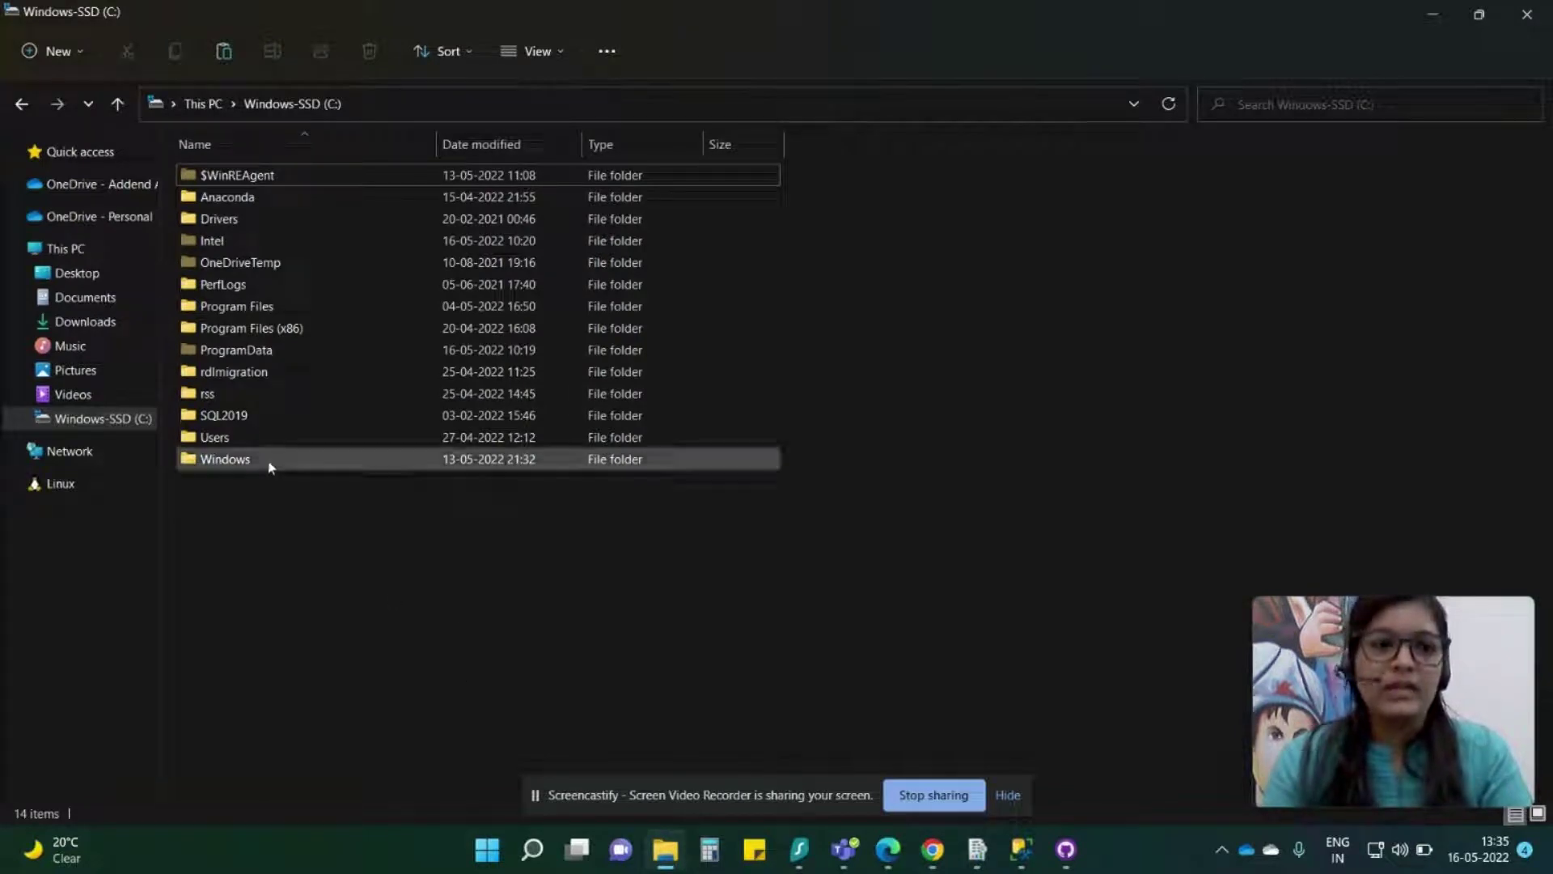
{"action": "left_click", "coordinate": [267, 380]}
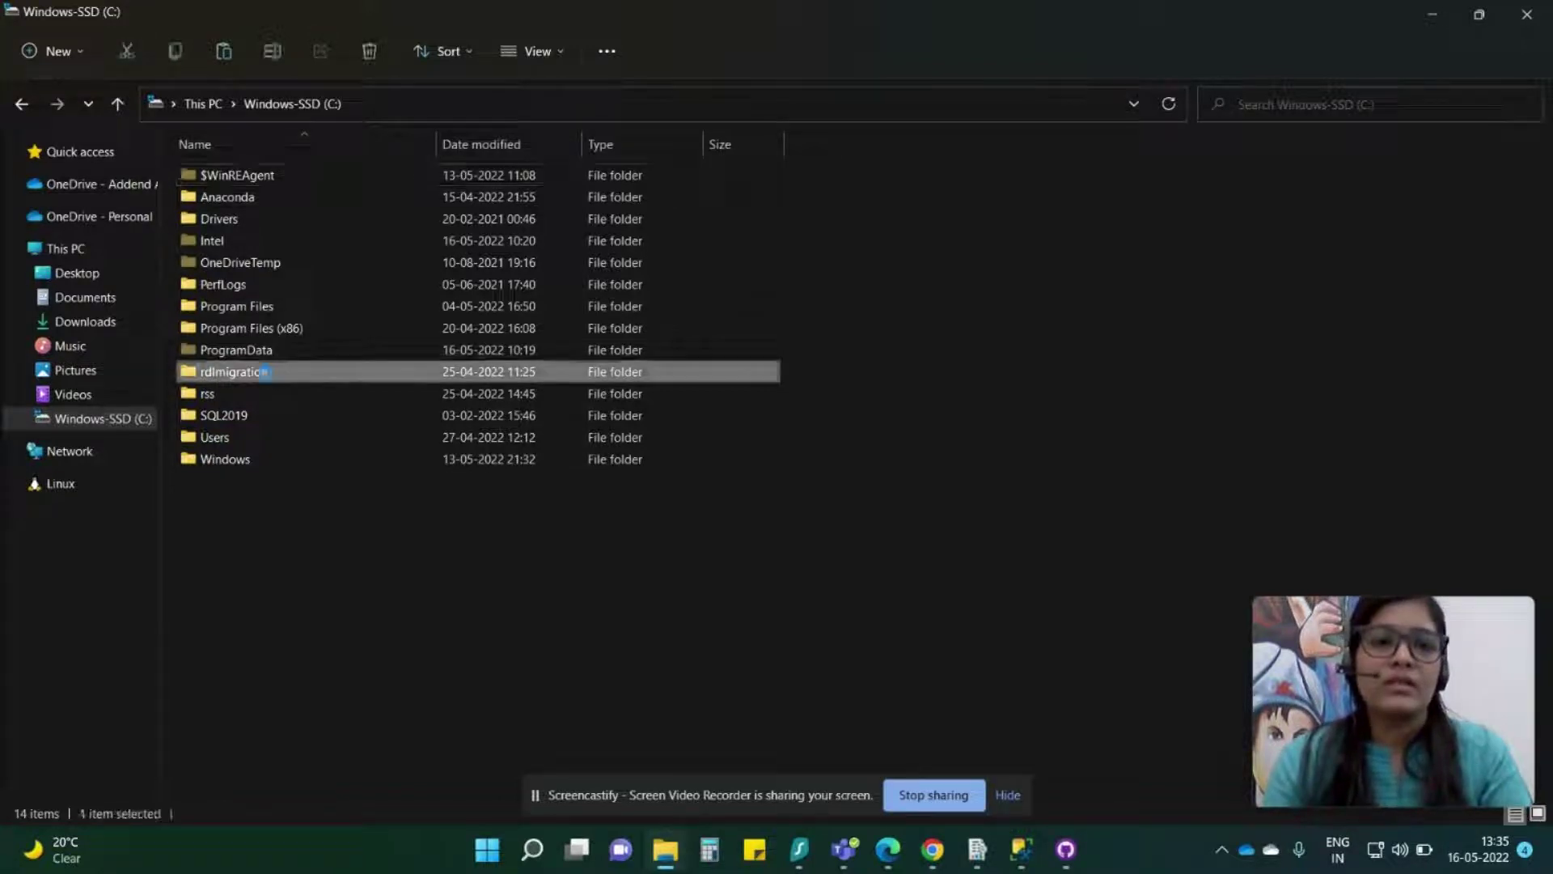
{"action": "double_click", "coordinate": [264, 371]}
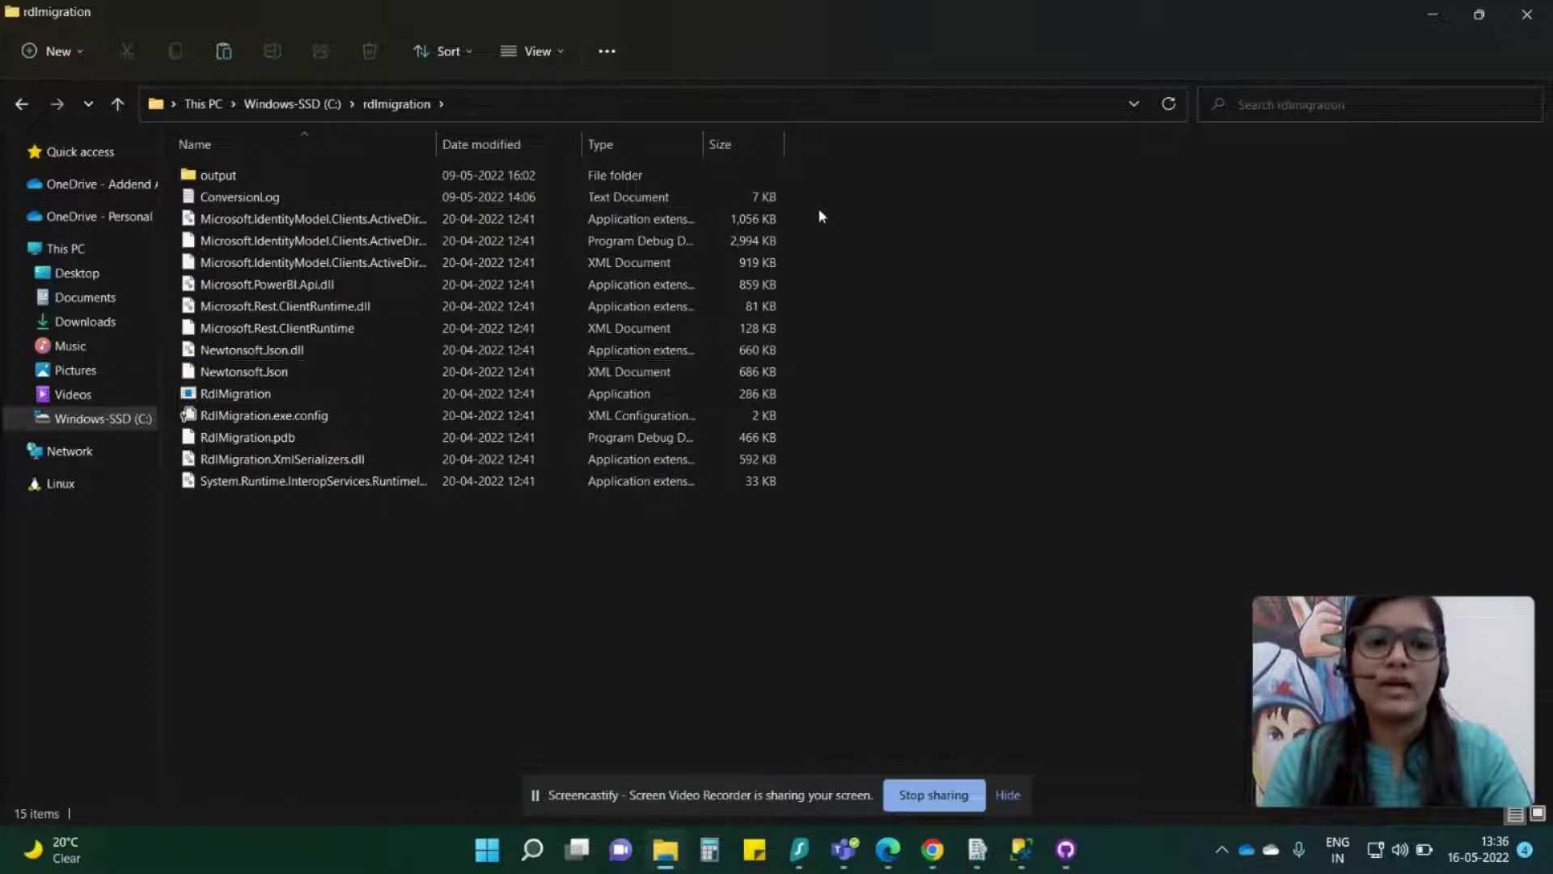
{"action": "left_click_drag", "start_coordinate": [914, 207], "coordinate": [754, 485]}
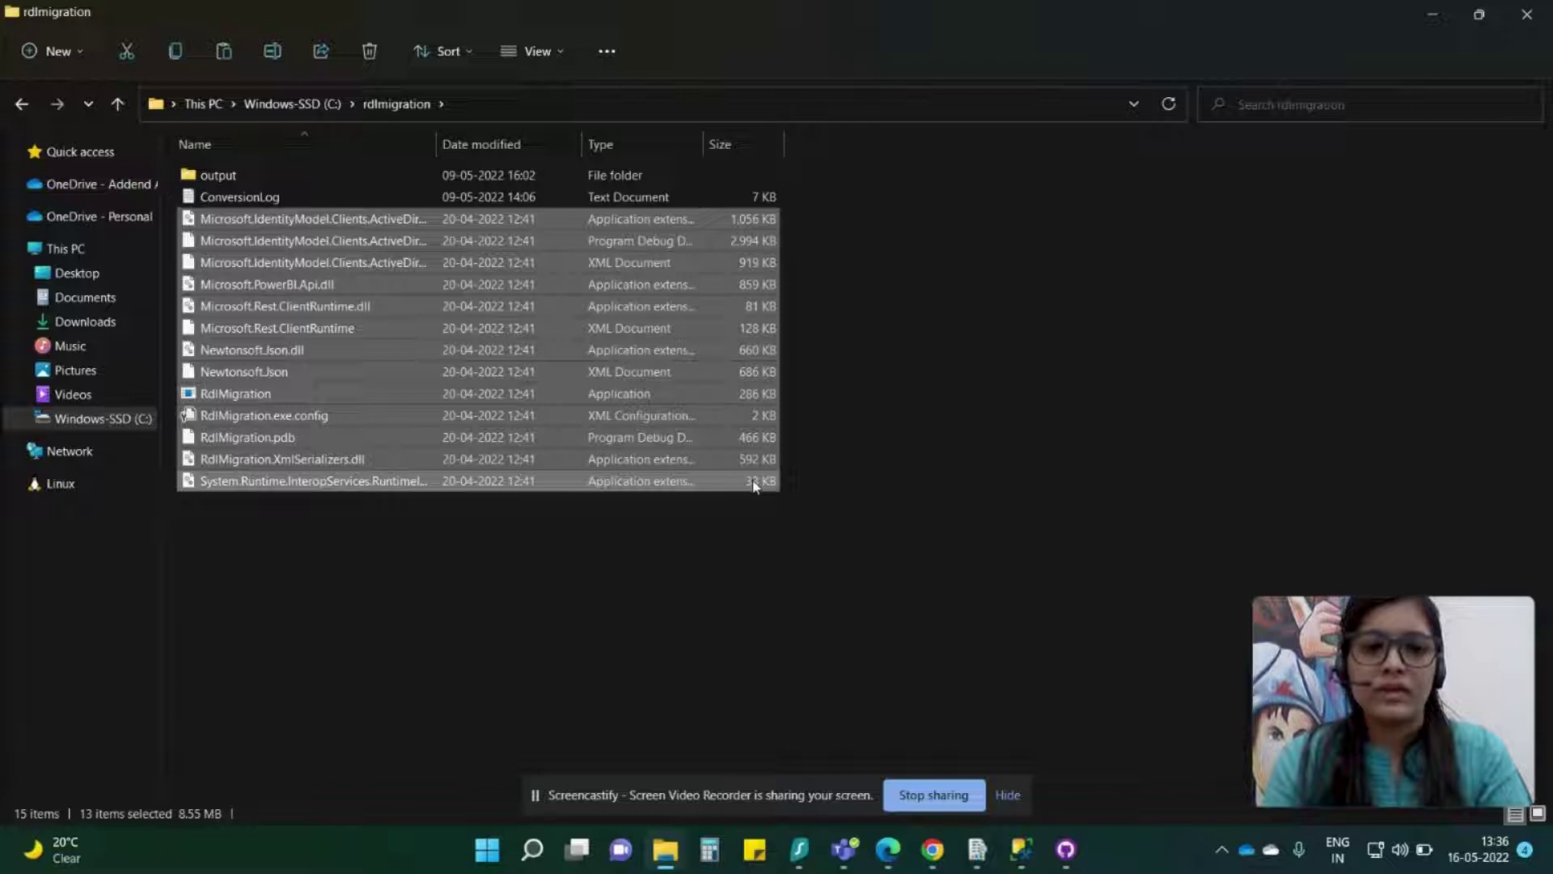
{"action": "left_click", "coordinate": [906, 285]}
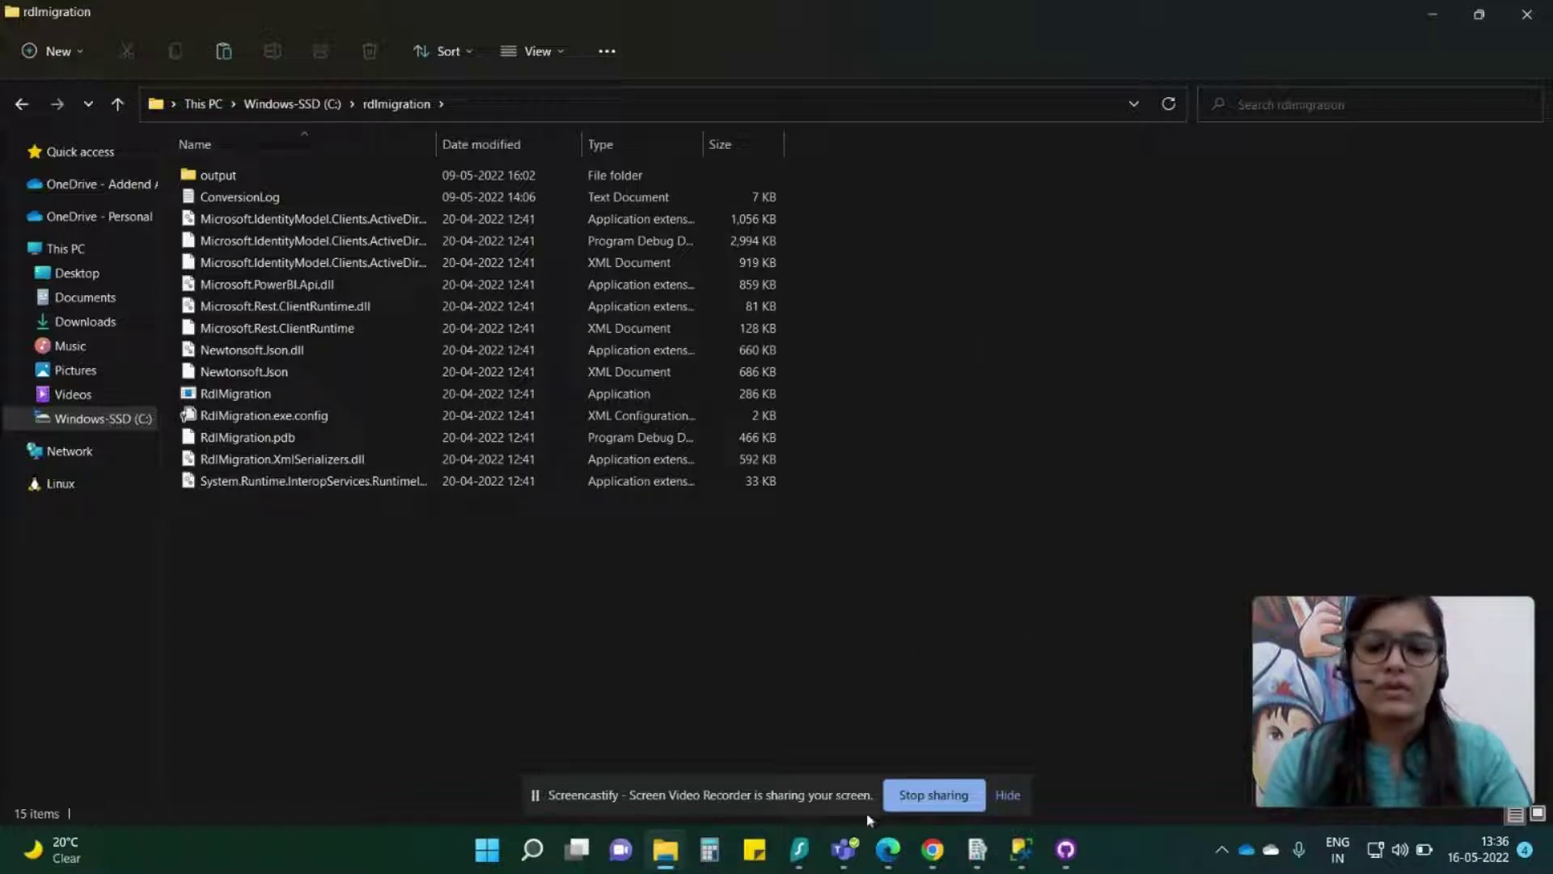
- Search Windows for 'Report server' and launch Report Server Configuration Manager
{"action": "left_click", "coordinate": [533, 849]}
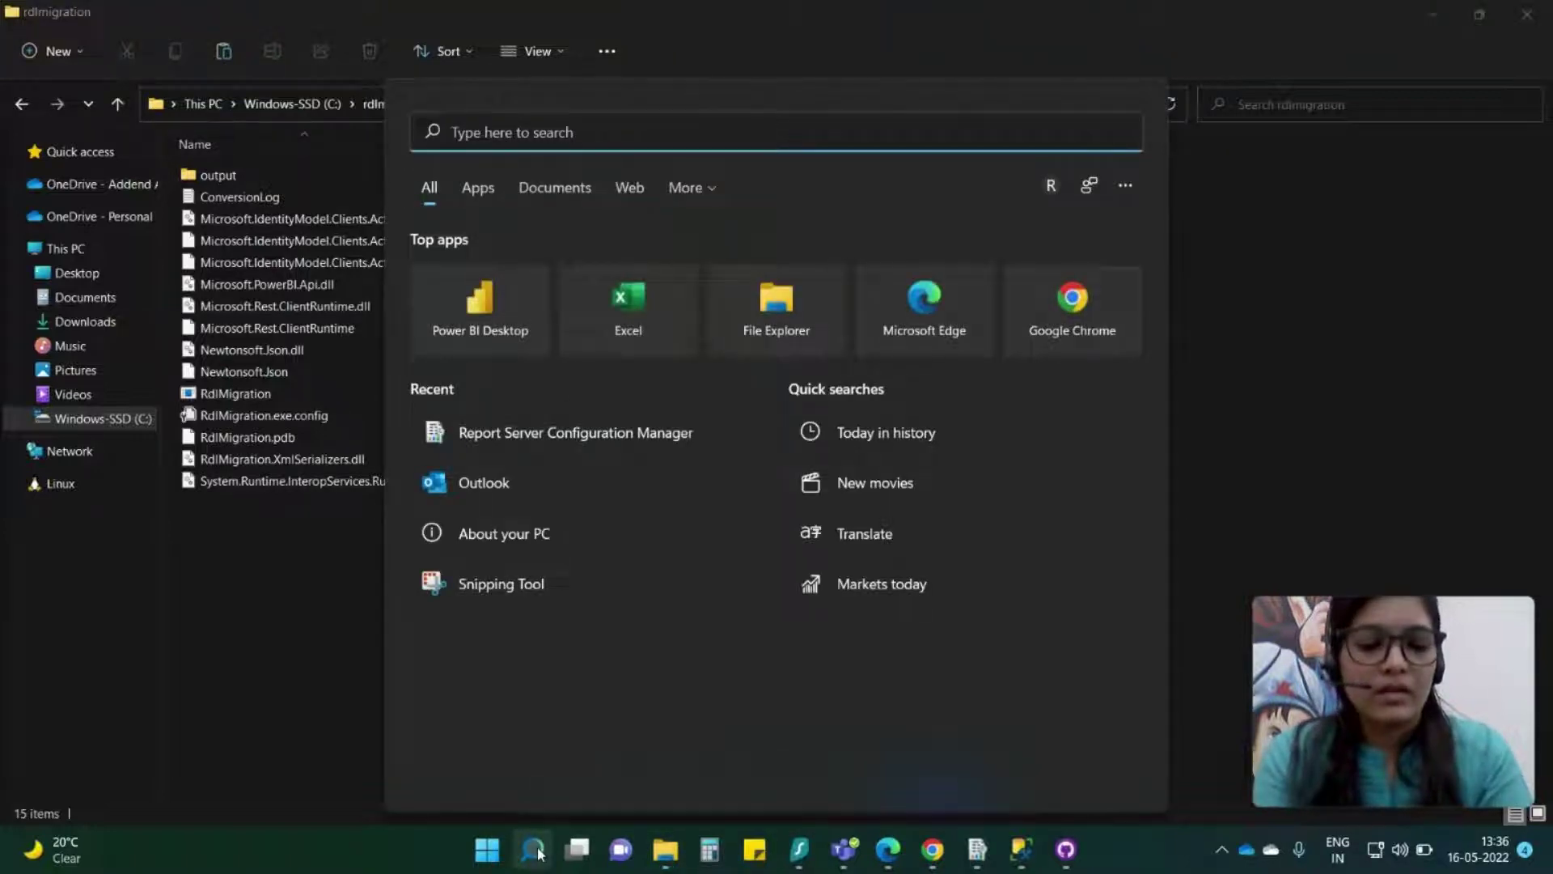
{"action": "type", "text": "Report se"}
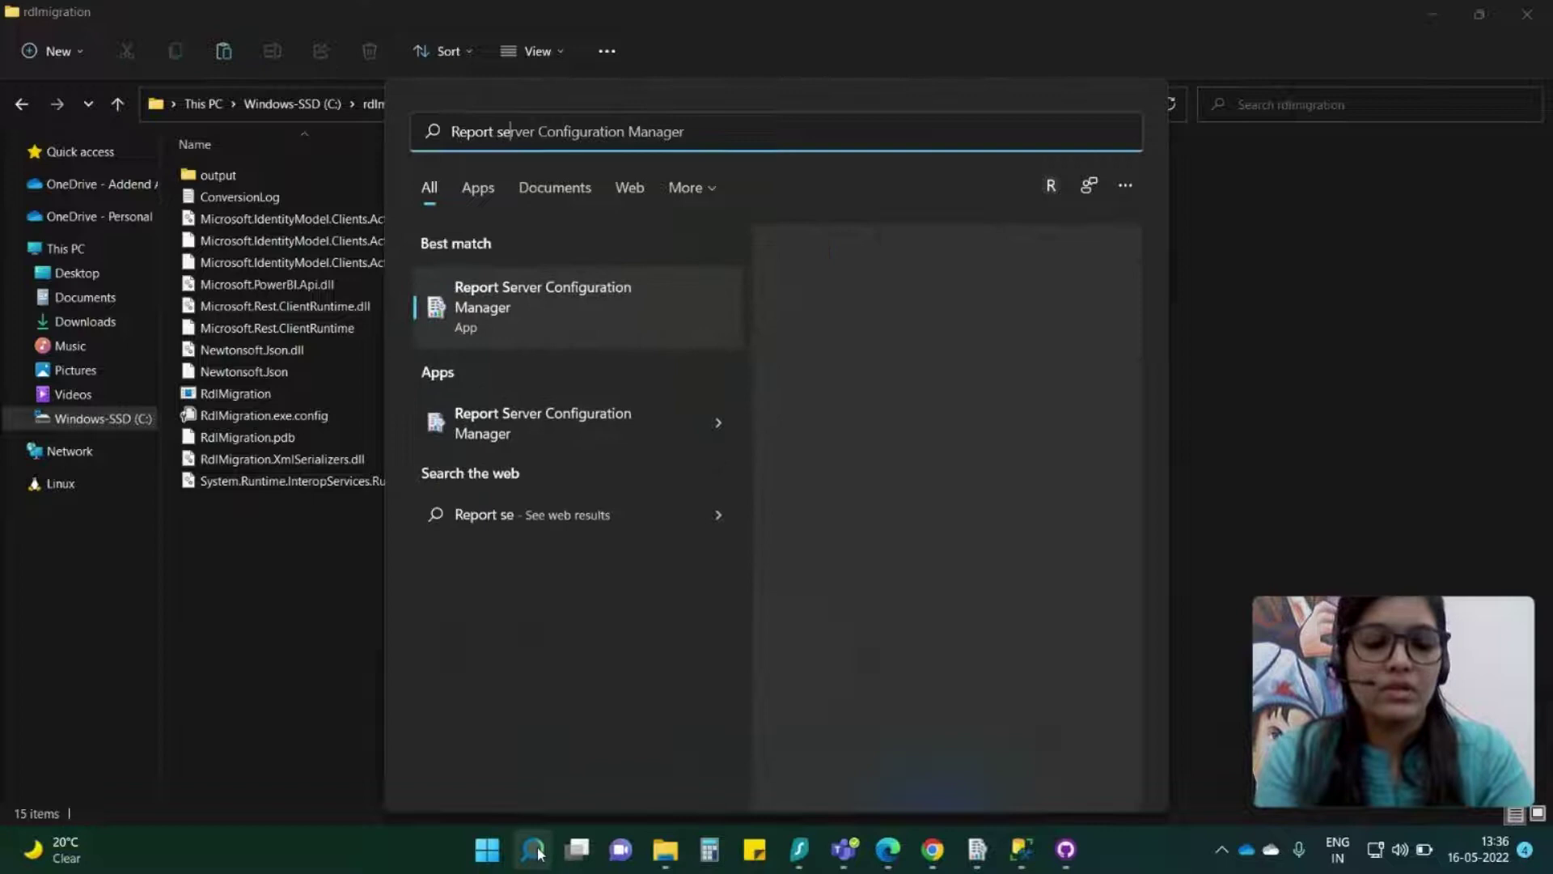
{"action": "type", "text": "rver"}
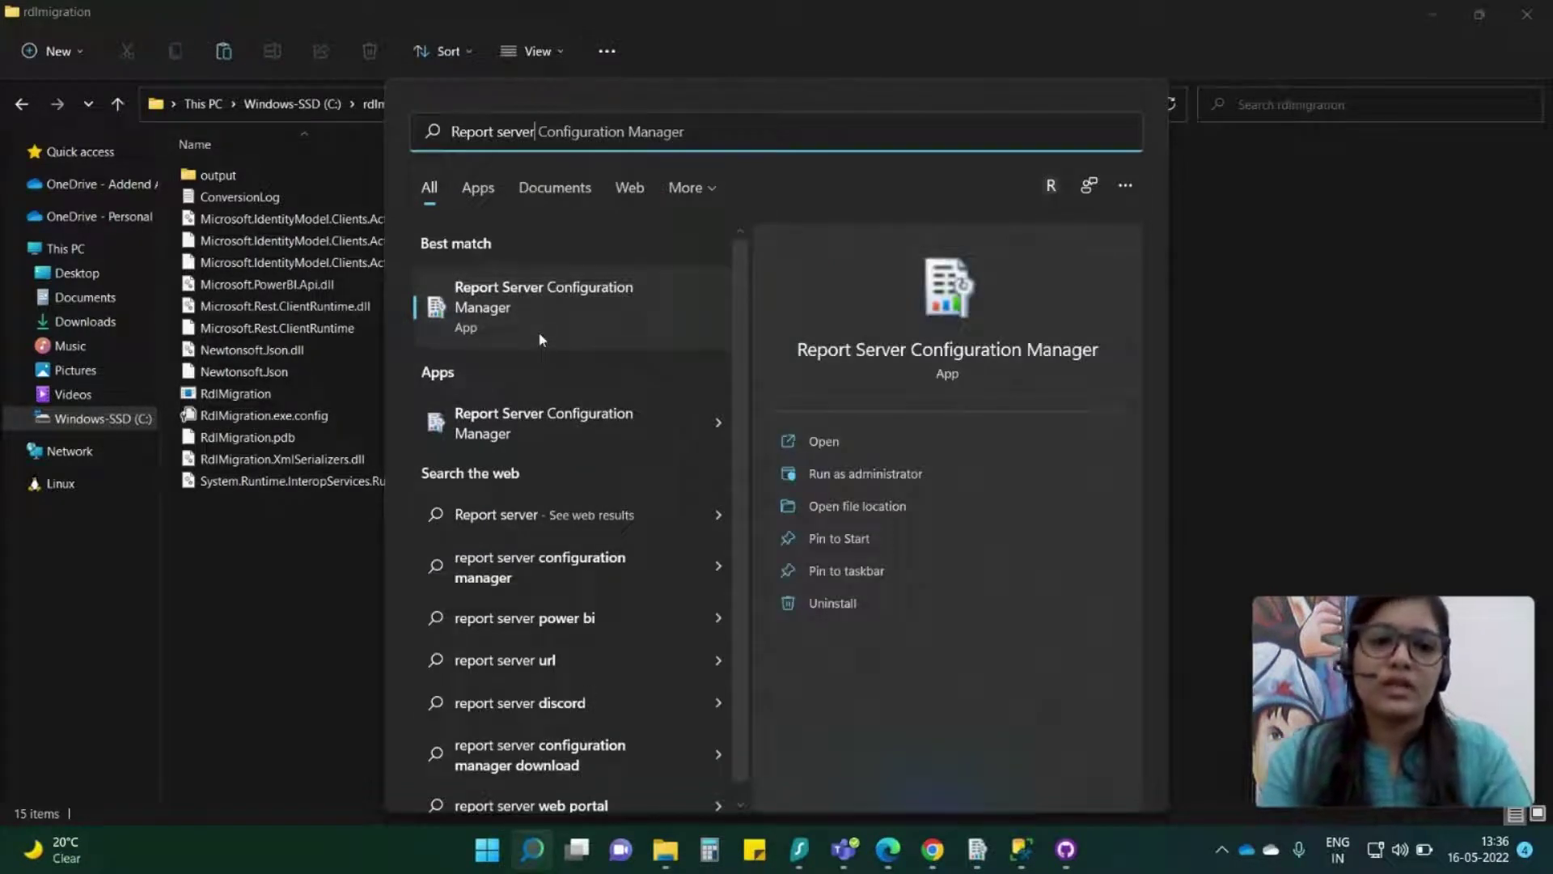
{"action": "left_click", "coordinate": [975, 859]}
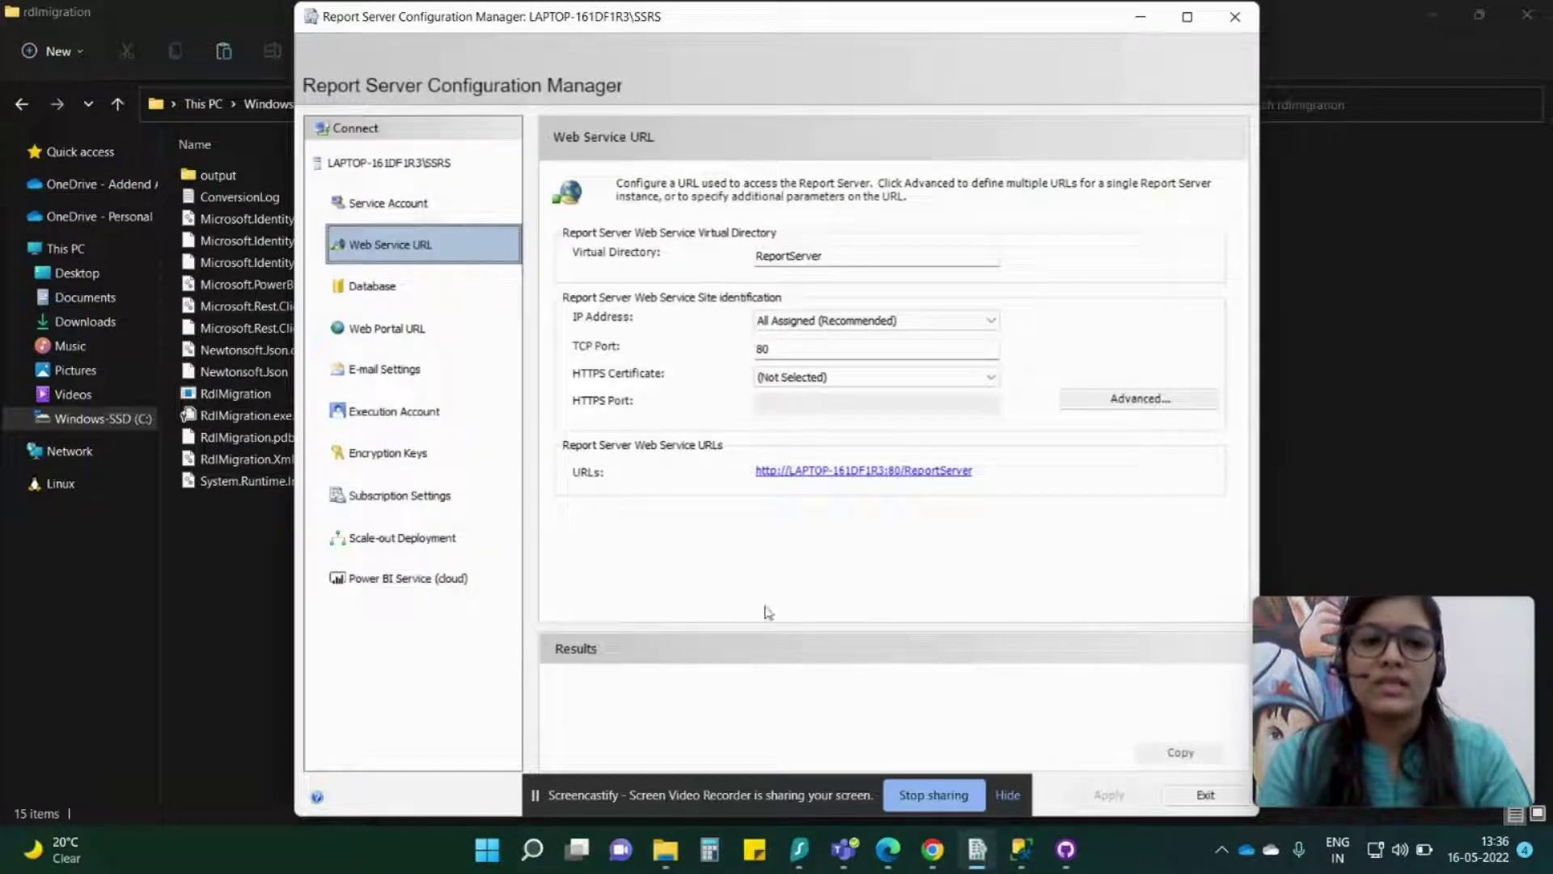
{"action": "left_click", "coordinate": [404, 165]}
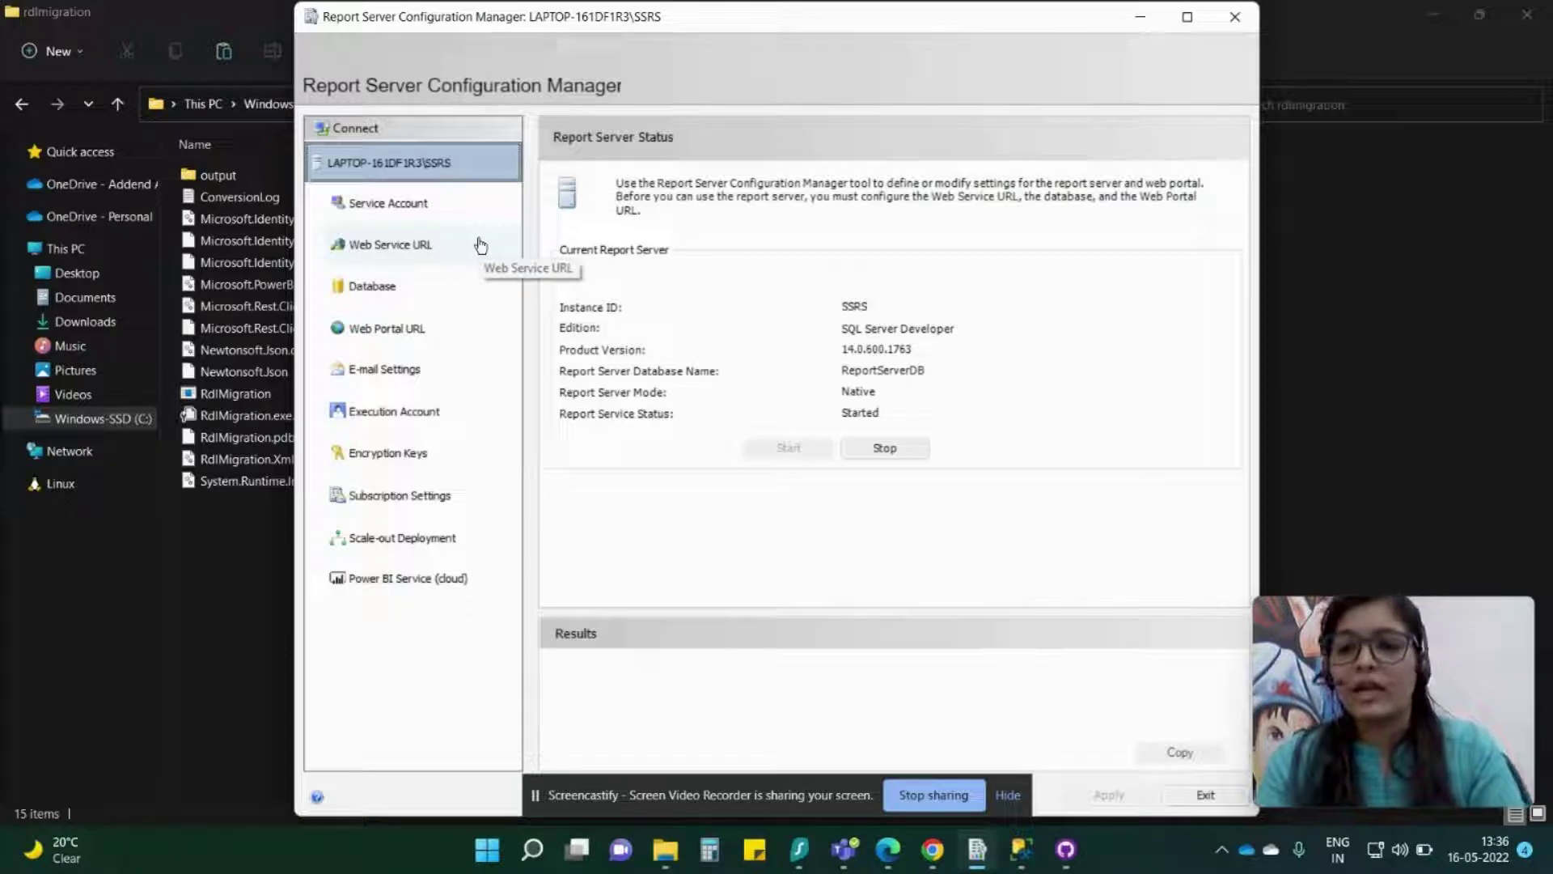
{"action": "left_click", "coordinate": [412, 212]}
{"action": "left_click", "coordinate": [402, 252]}
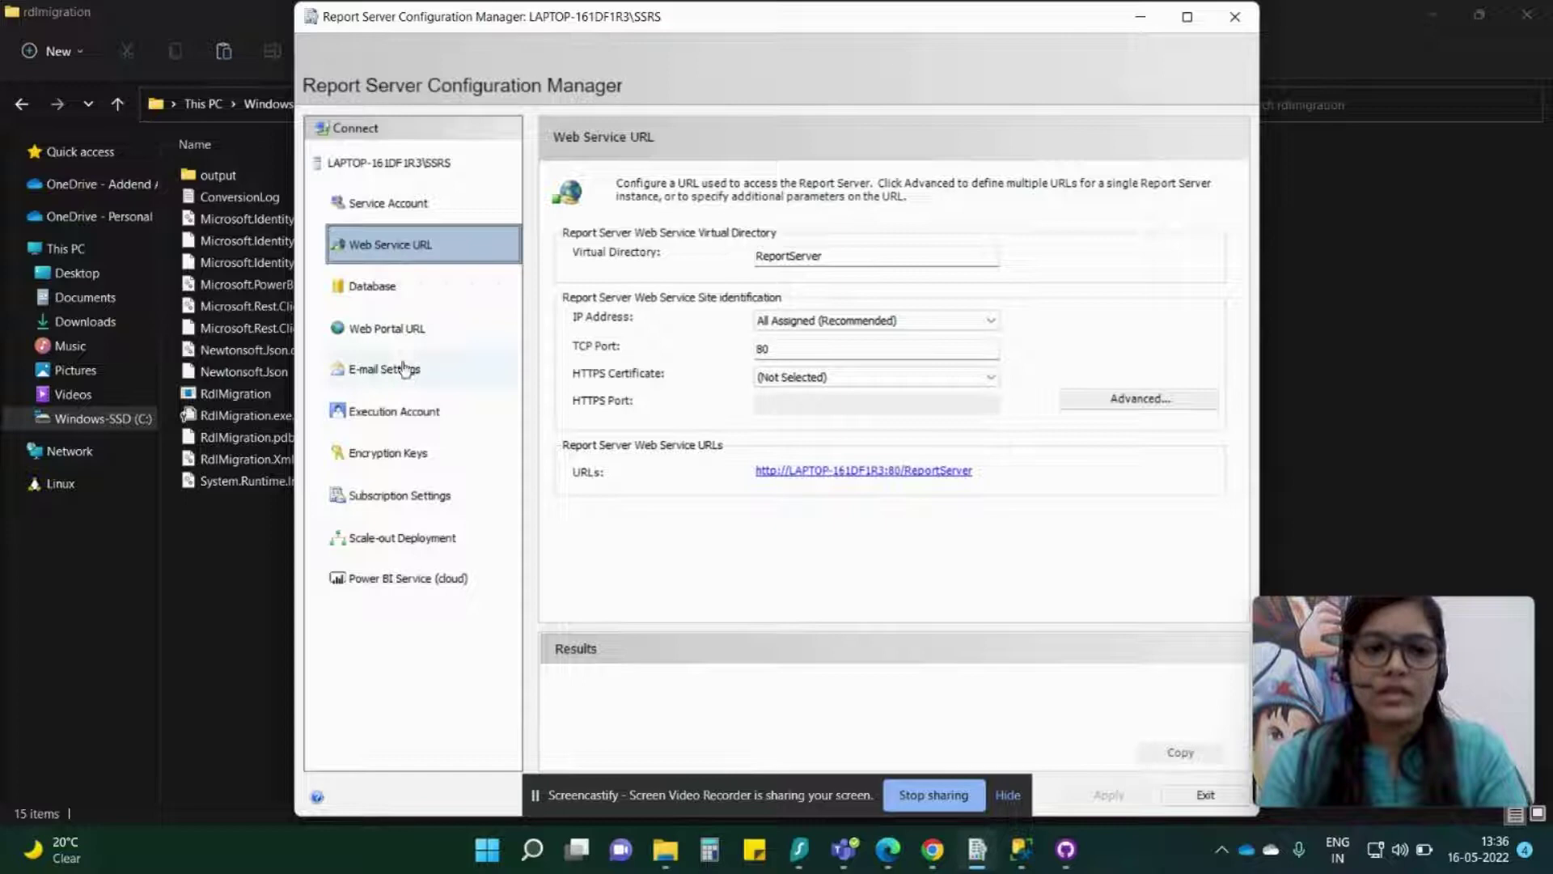
{"action": "left_click", "coordinate": [396, 328]}
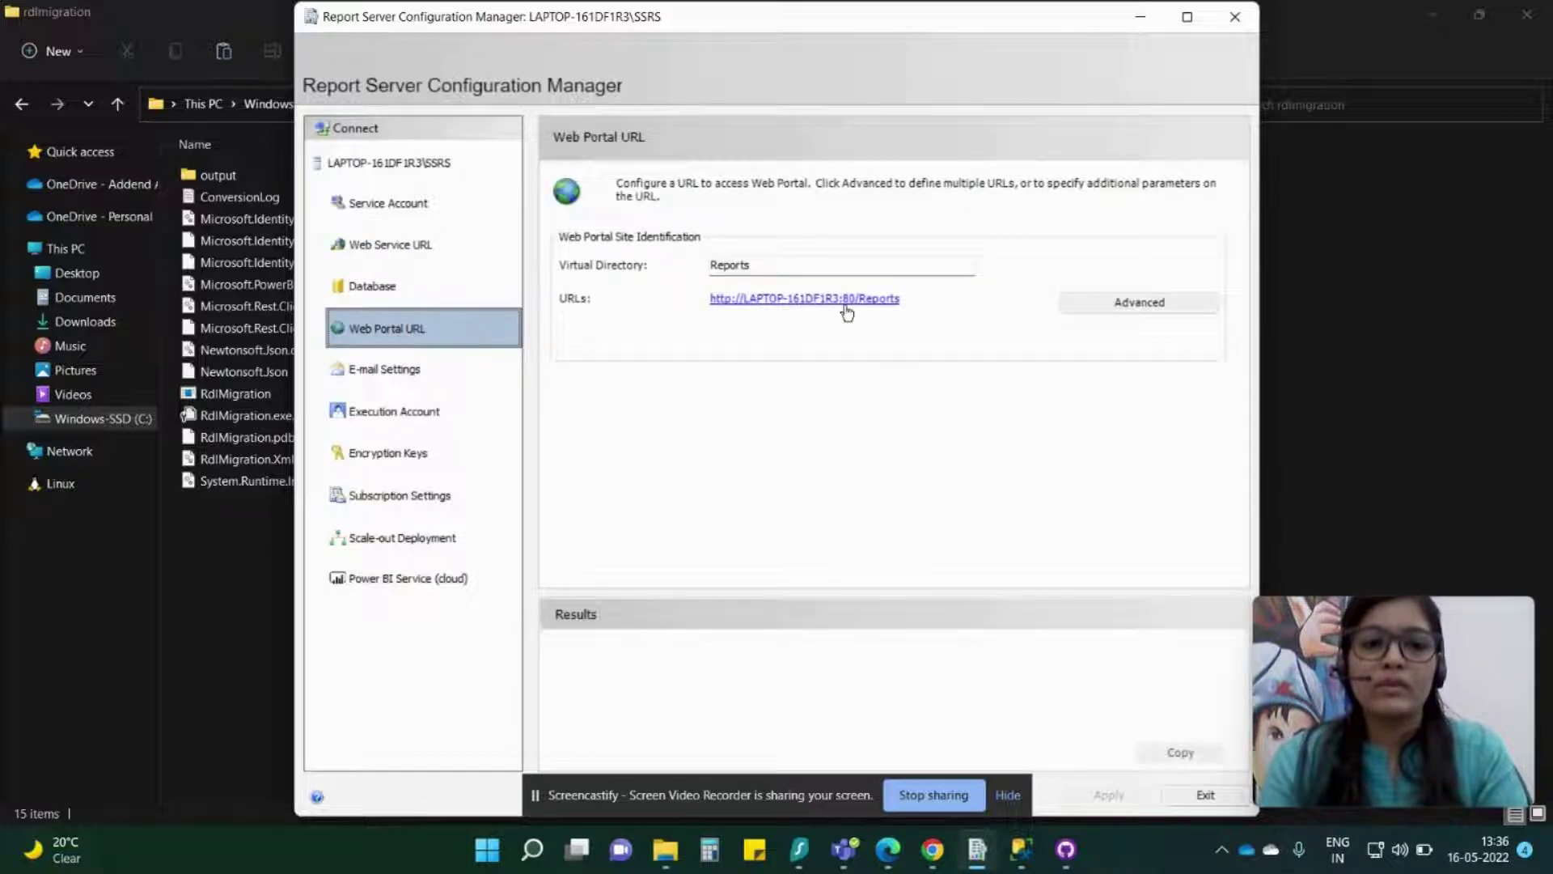
{"action": "mouse_move", "coordinate": [931, 864]}
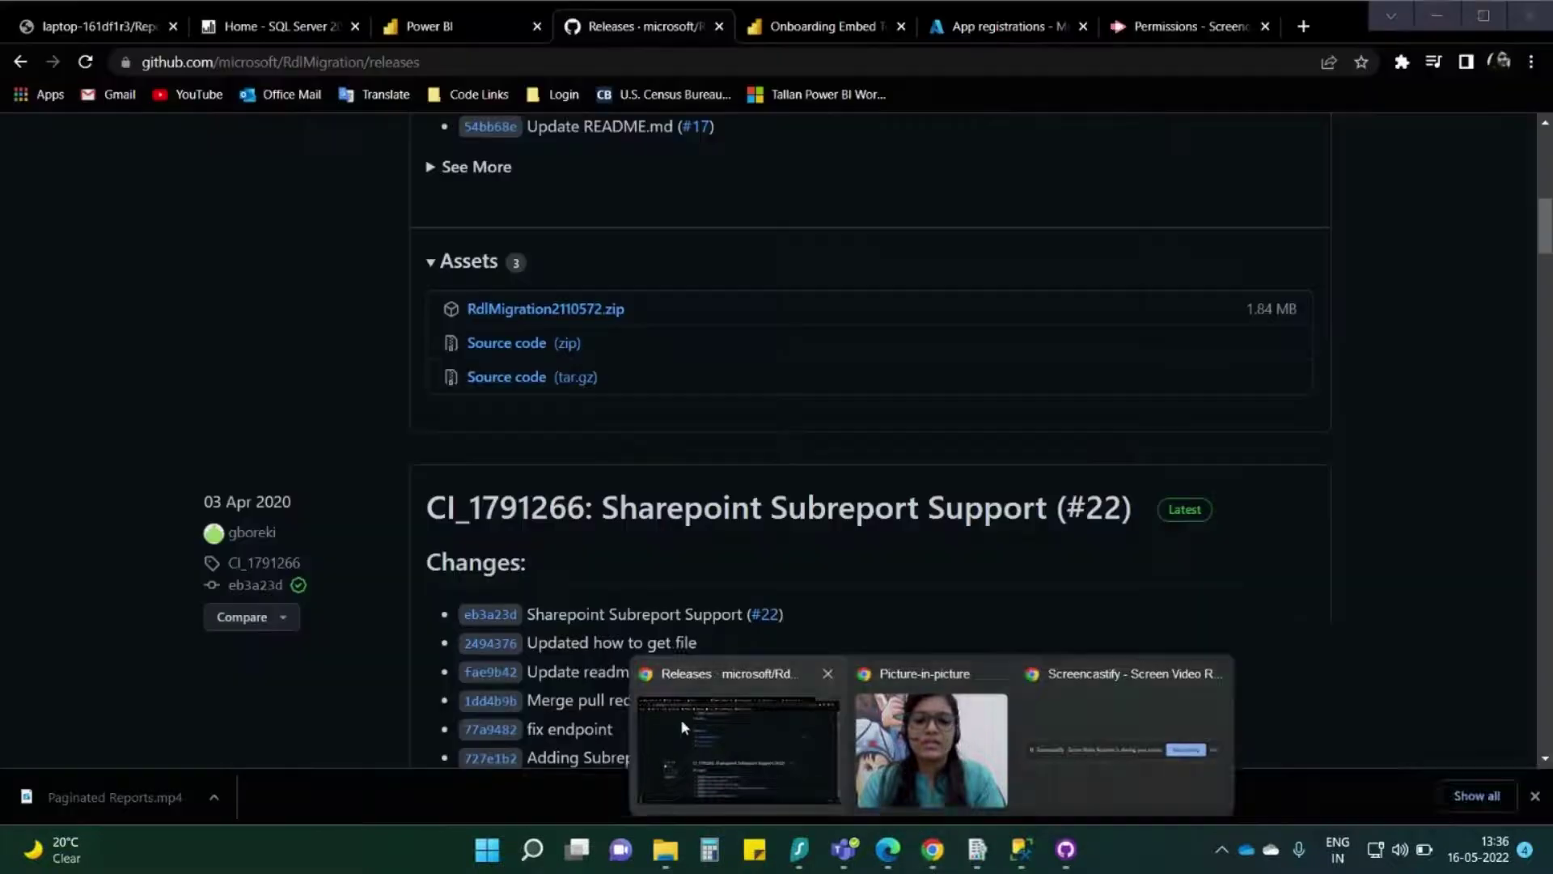
- Show the SSRS web portal Home listing SharedRDL, trial, Lab4, Lab5B and DS1
{"action": "left_click", "coordinate": [681, 718]}
{"action": "left_click", "coordinate": [89, 25]}
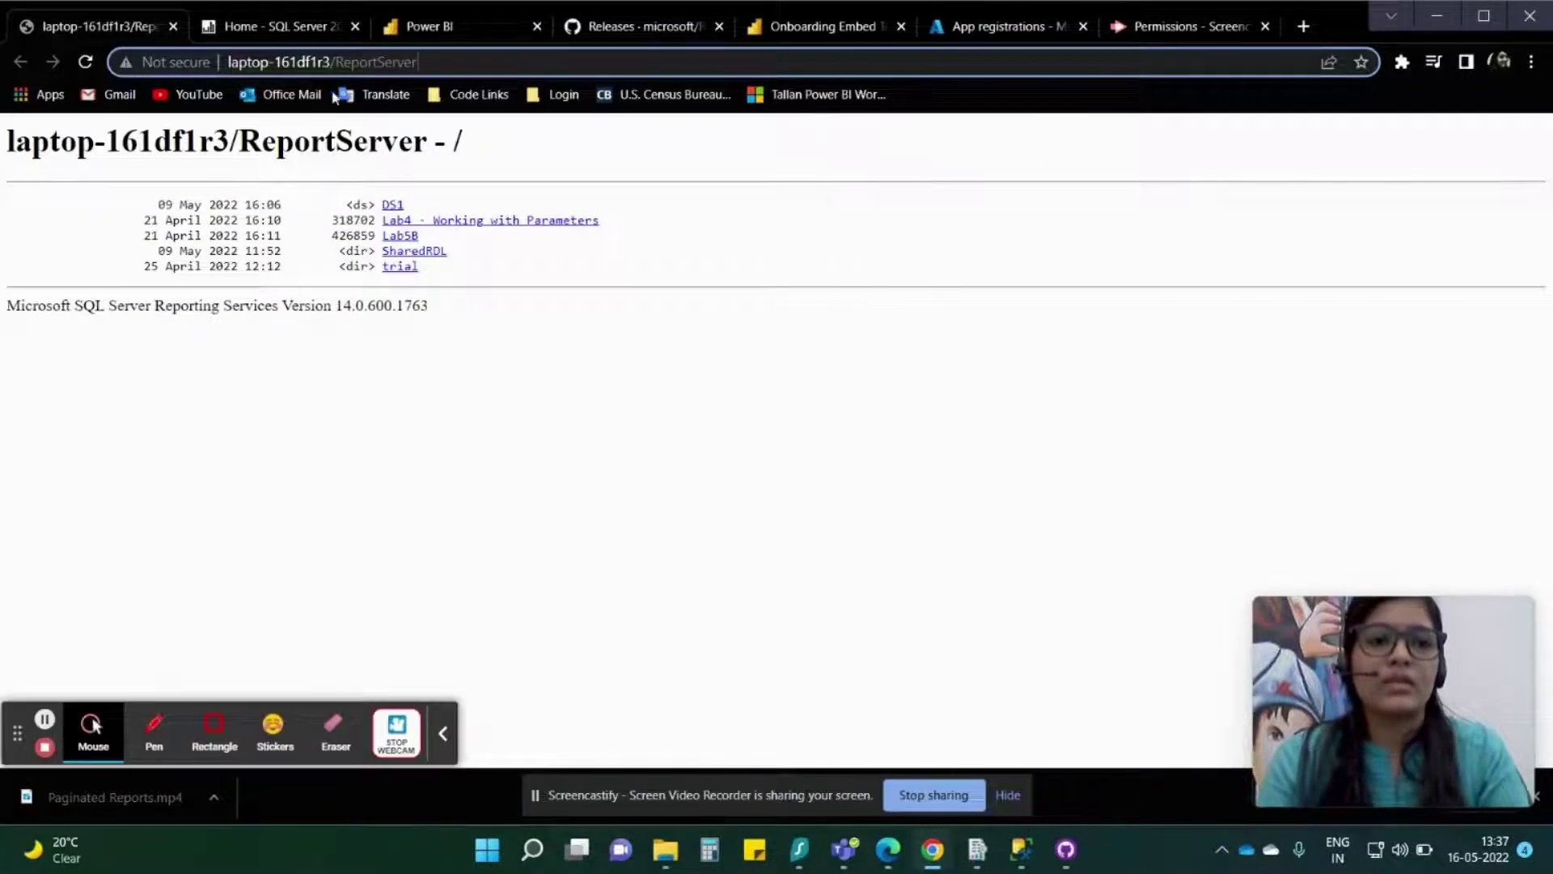
{"action": "left_click", "coordinate": [305, 26]}
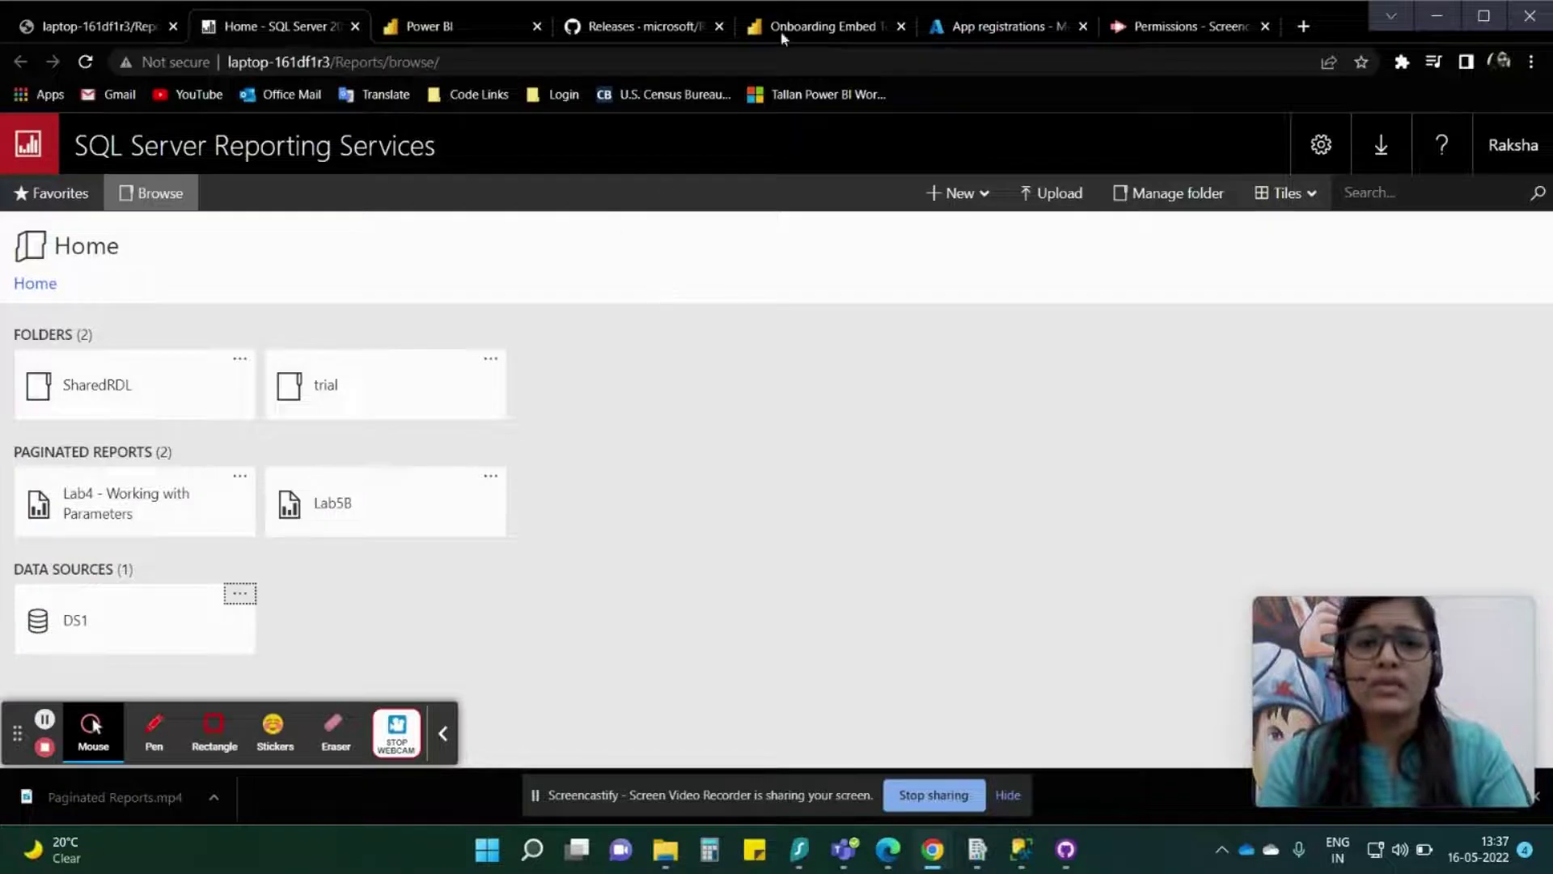
- Return to the Power BI Embedding setup and review the app registration form
{"action": "left_click", "coordinate": [825, 24]}
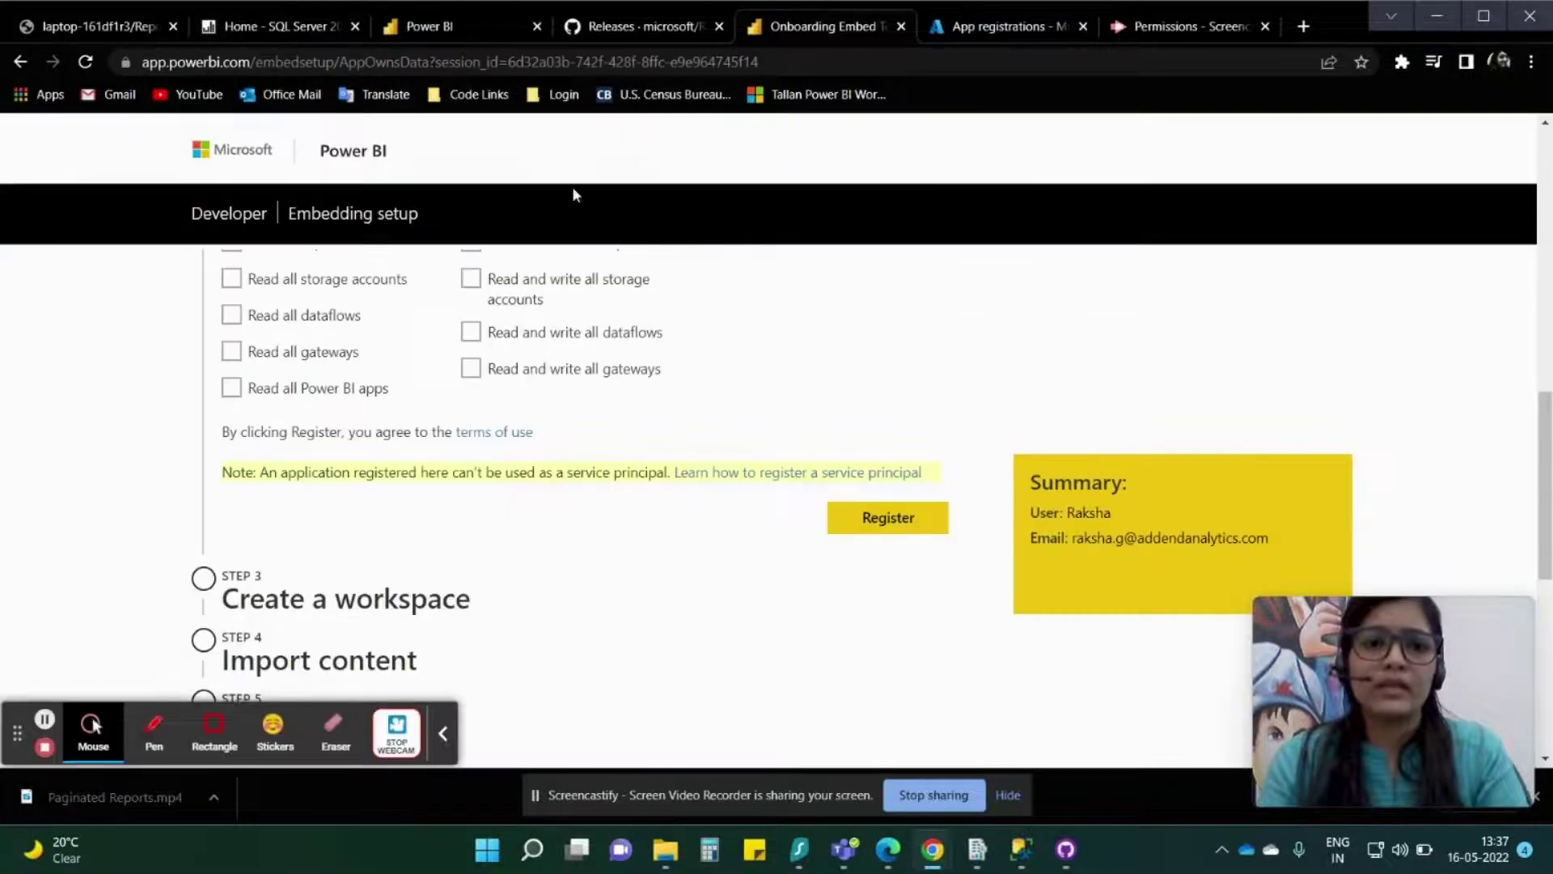
{"action": "scroll", "coordinate": [712, 323], "scroll_direction": "up", "scroll_amount": 7}
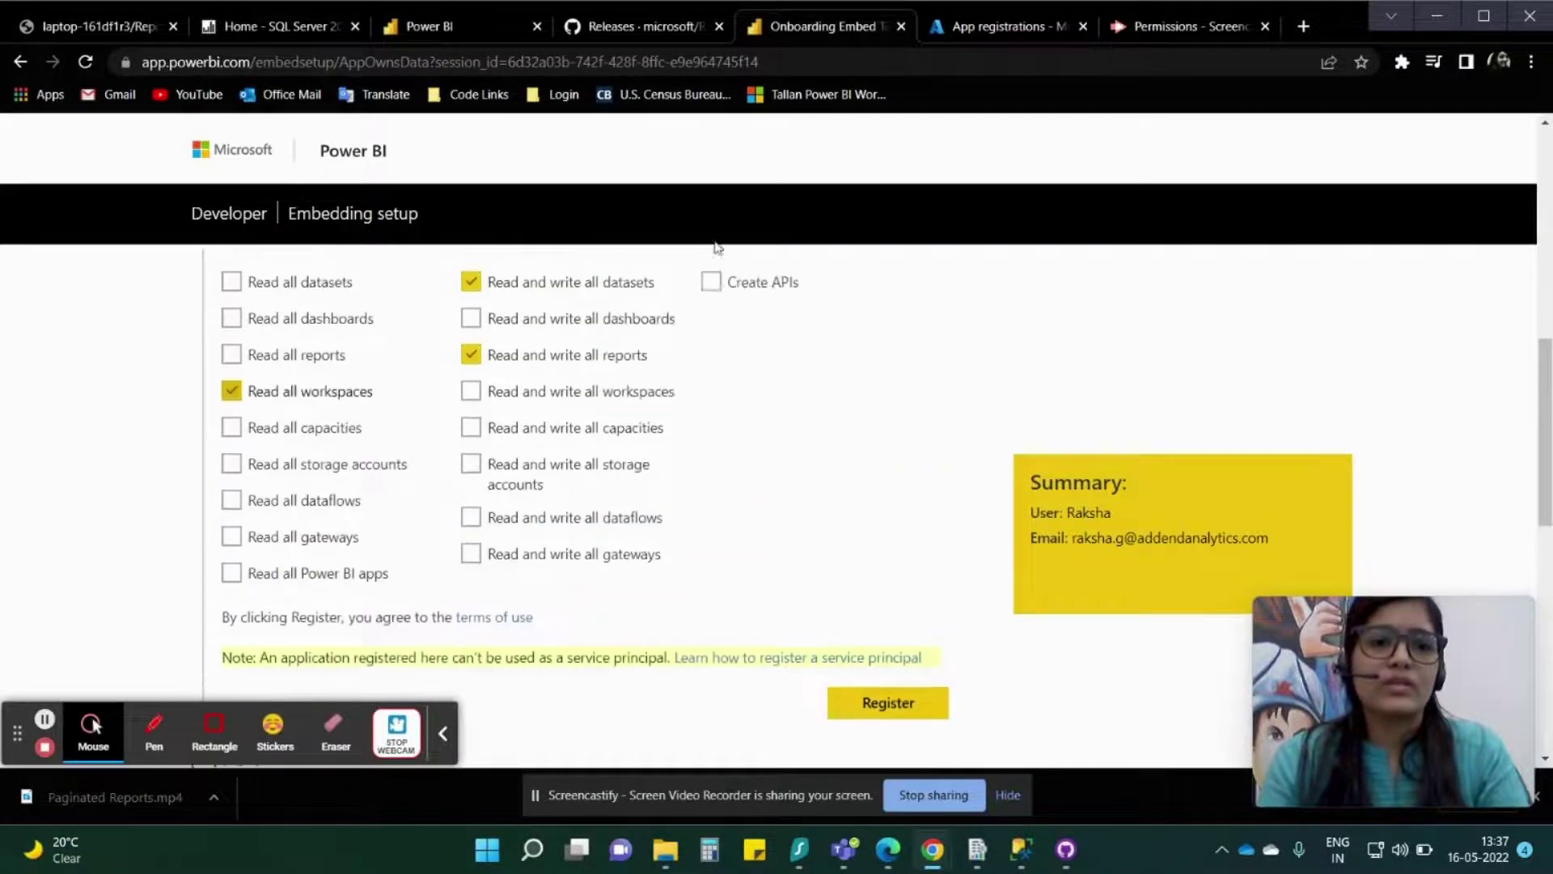
{"action": "scroll", "coordinate": [700, 366], "scroll_direction": "up", "scroll_amount": 4}
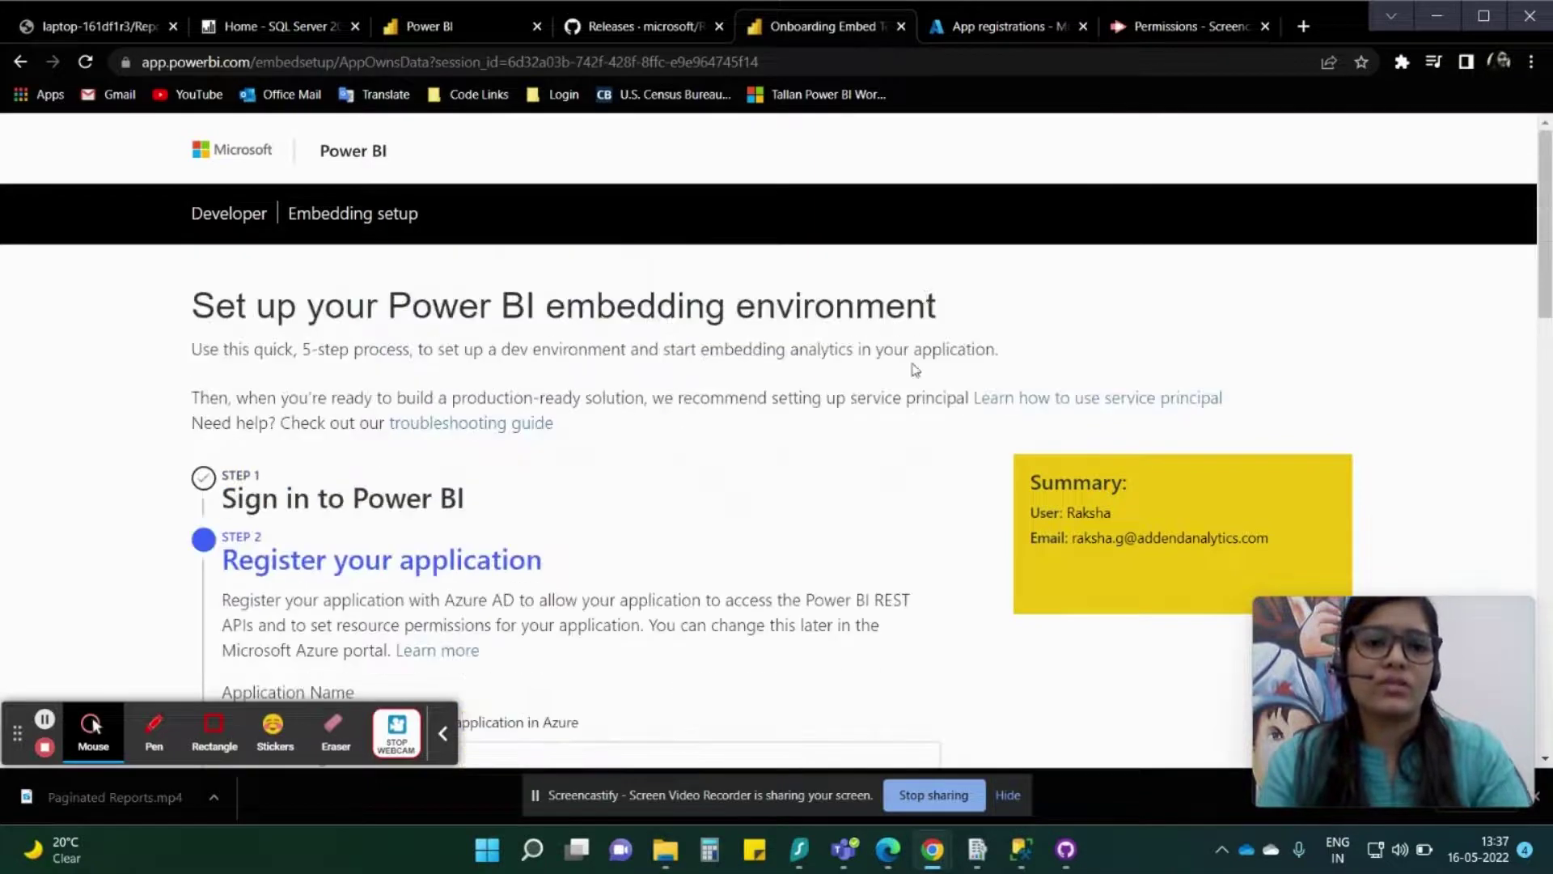
{"action": "scroll", "coordinate": [457, 534], "scroll_direction": "down", "scroll_amount": 1}
{"action": "scroll", "coordinate": [457, 534], "scroll_direction": "down", "scroll_amount": 18}
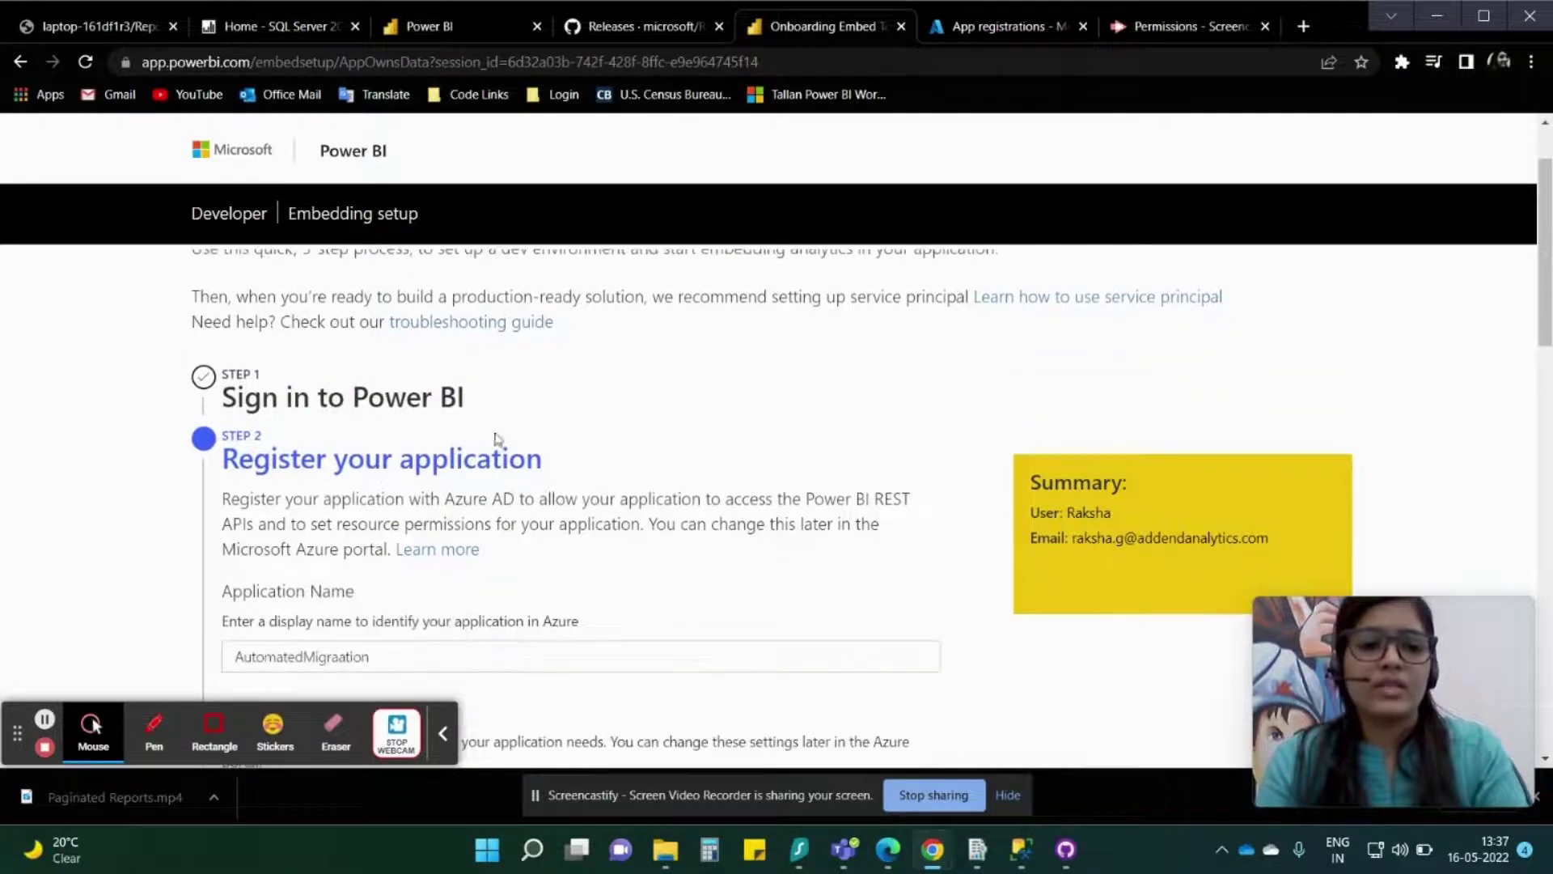
{"action": "scroll", "coordinate": [503, 516], "scroll_direction": "up", "scroll_amount": 15}
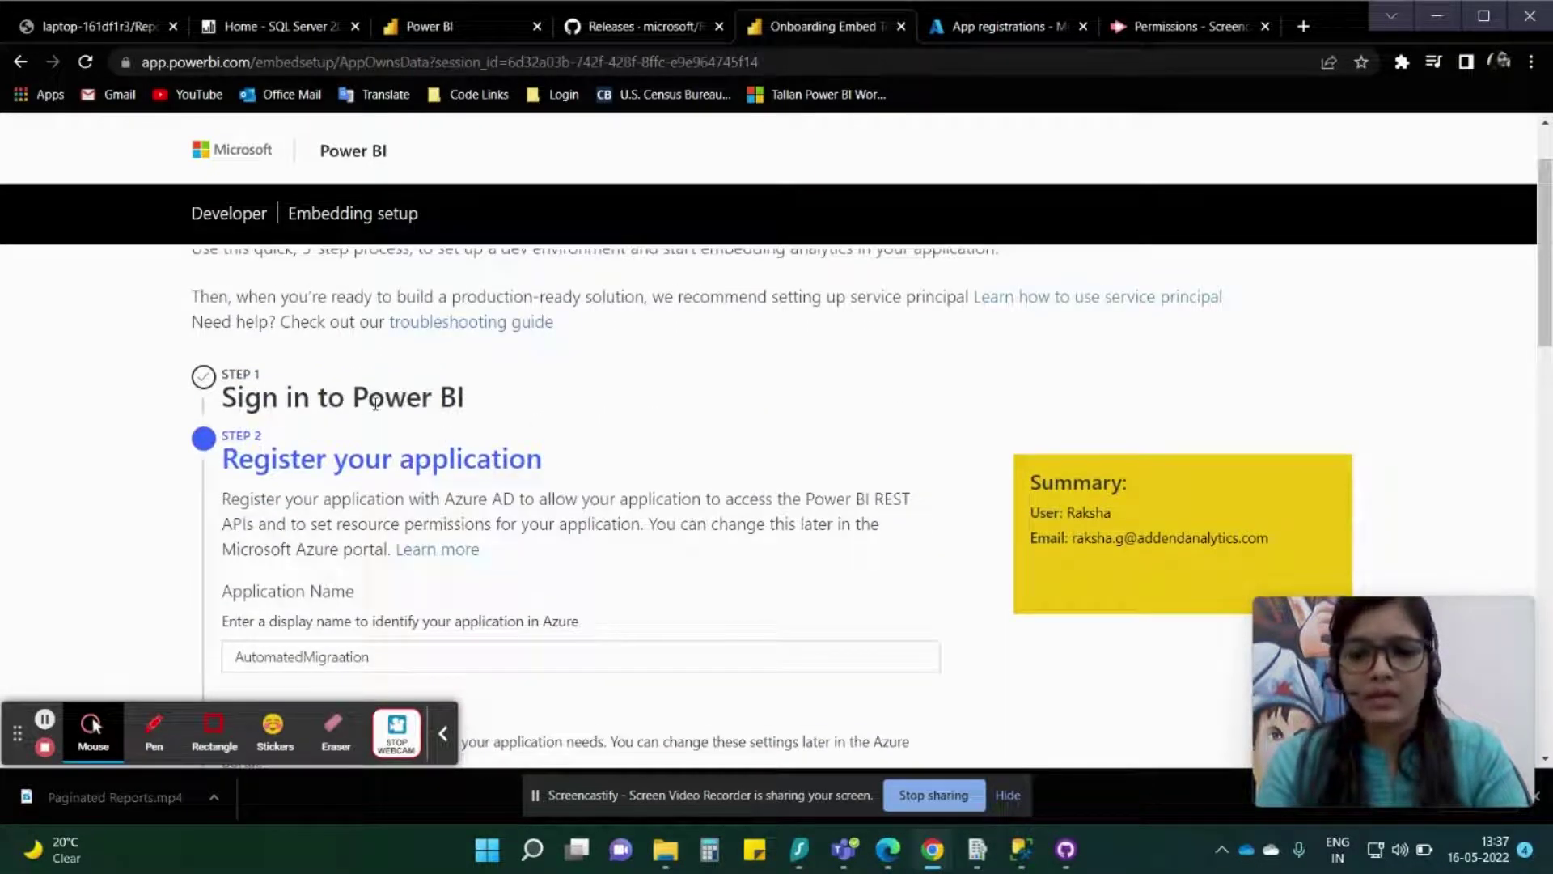
{"action": "scroll", "coordinate": [388, 469], "scroll_direction": "down", "scroll_amount": 2}
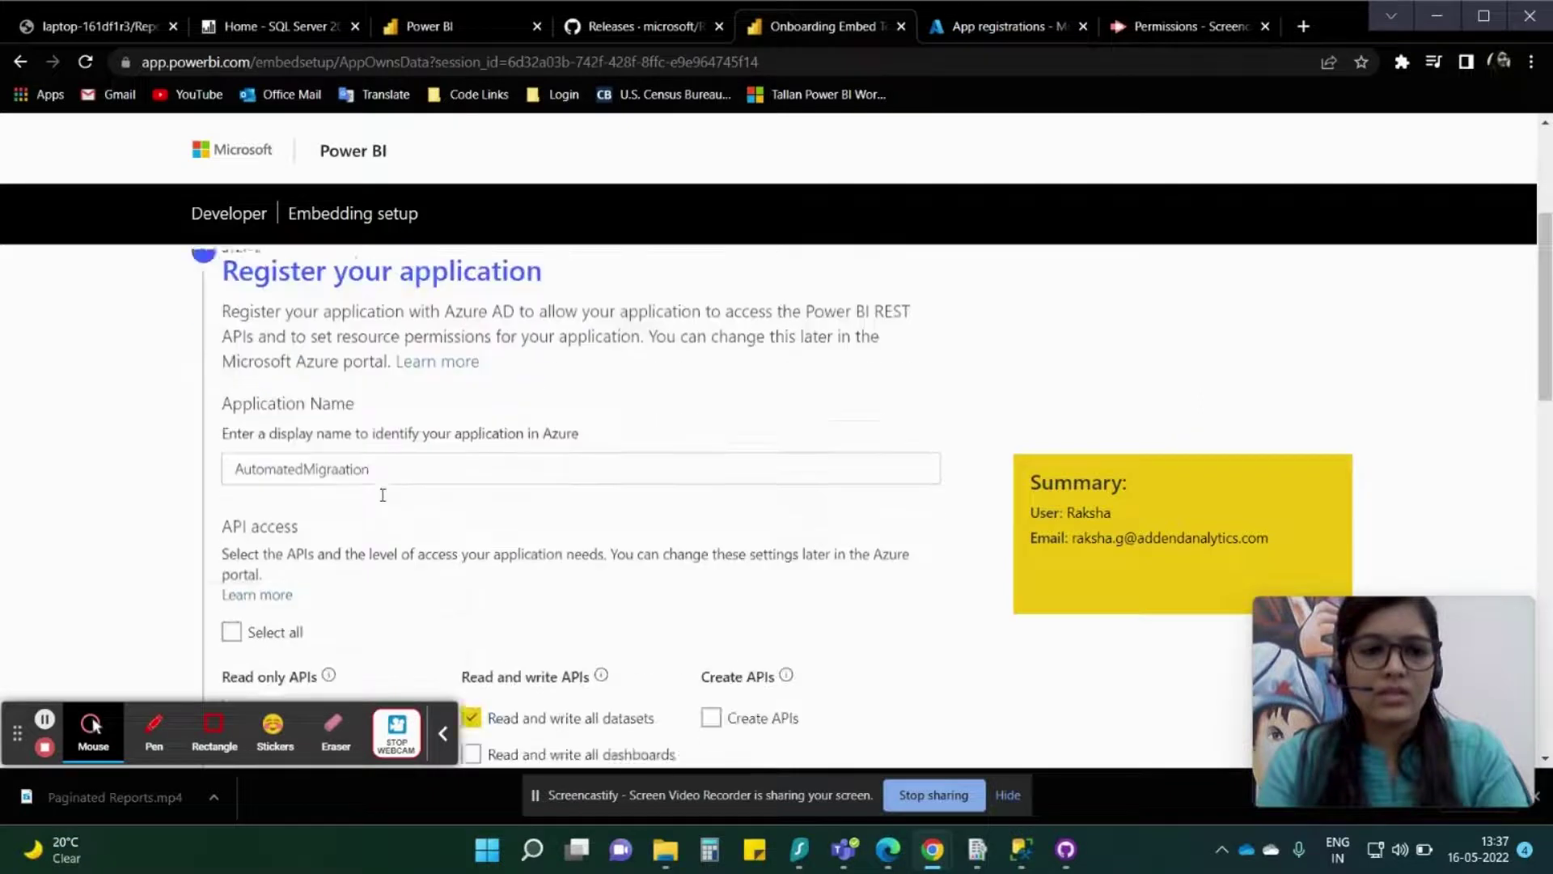
- Fix the application name to AutomatedMigration and review the selected read-all-workspaces, dataset and report APIs
{"action": "left_click", "coordinate": [377, 454]}
{"action": "key", "text": "BackSpace"}
{"action": "key", "text": "BackSpace"}
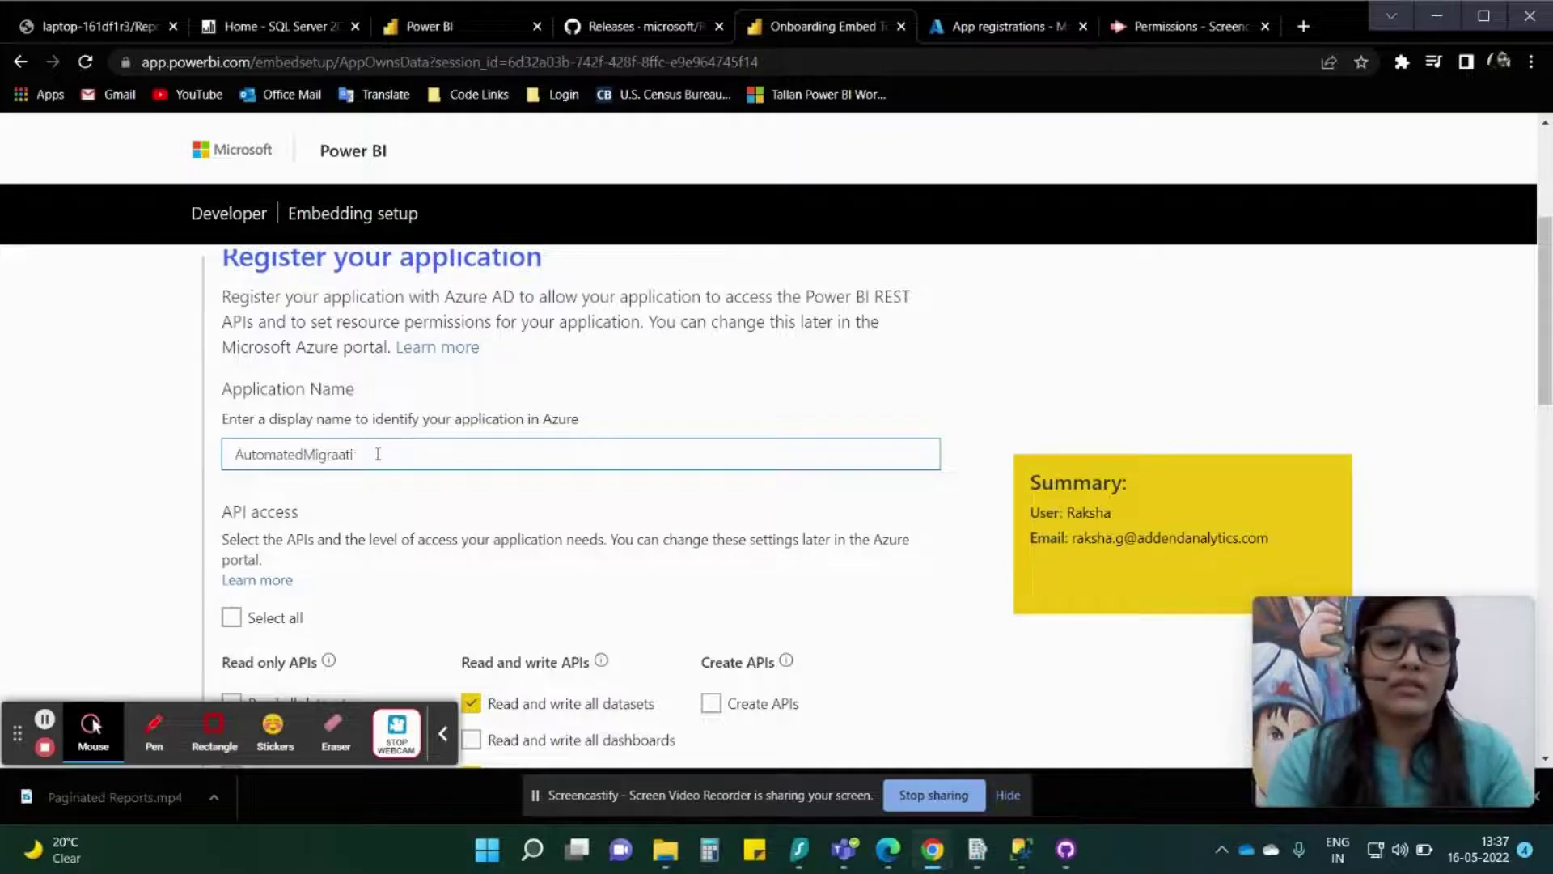
{"action": "key", "text": "BackSpace"}
{"action": "key", "text": "BackSpace"}
{"action": "type", "text": "ation"}
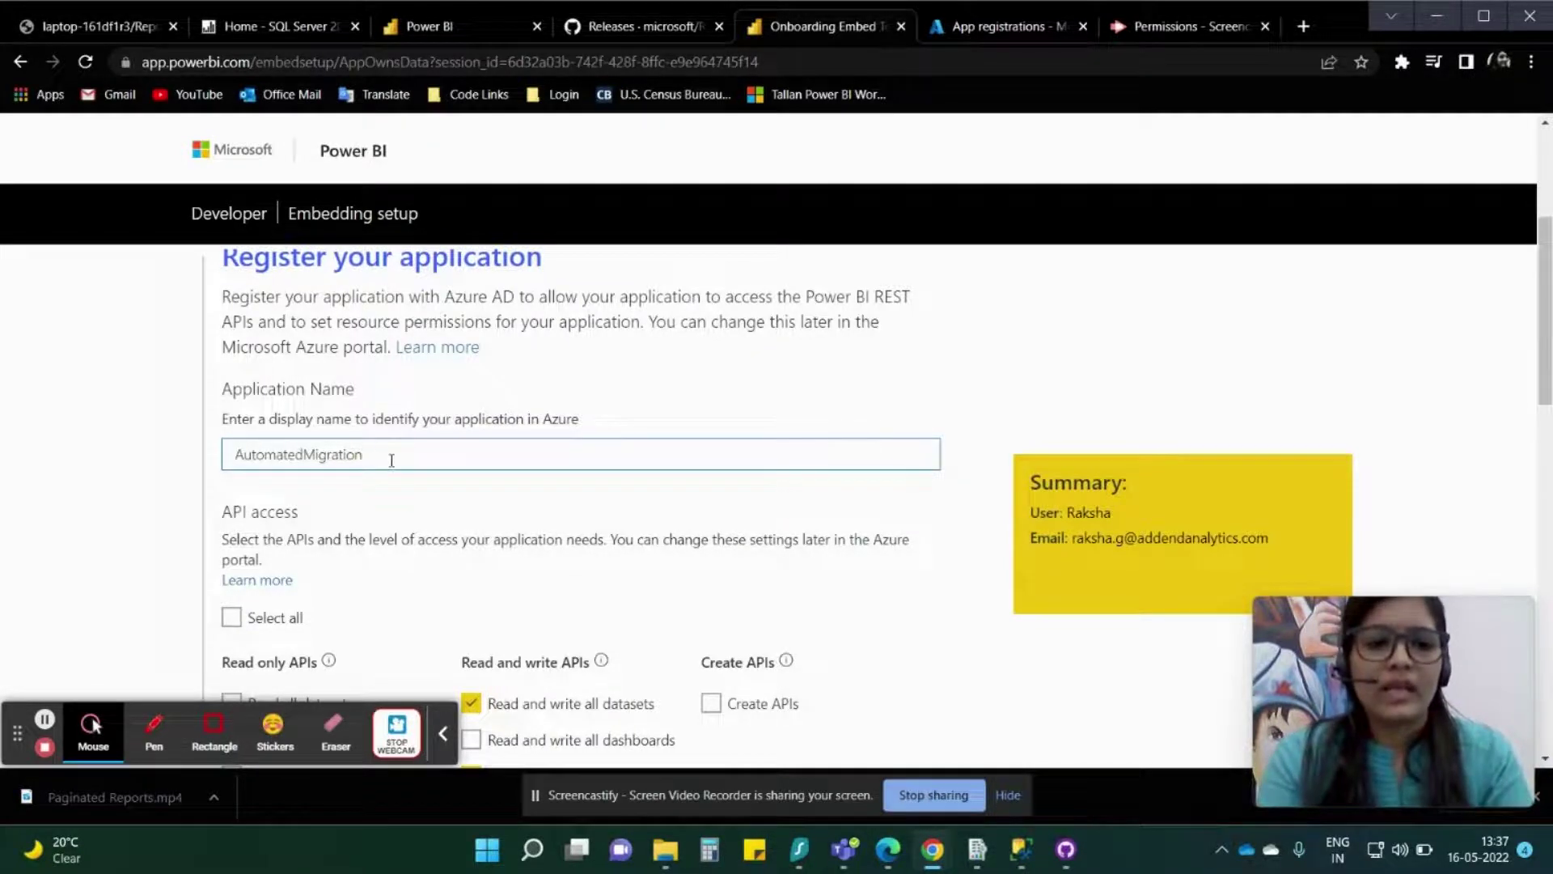
{"action": "scroll", "coordinate": [392, 465], "scroll_direction": "down", "scroll_amount": 2}
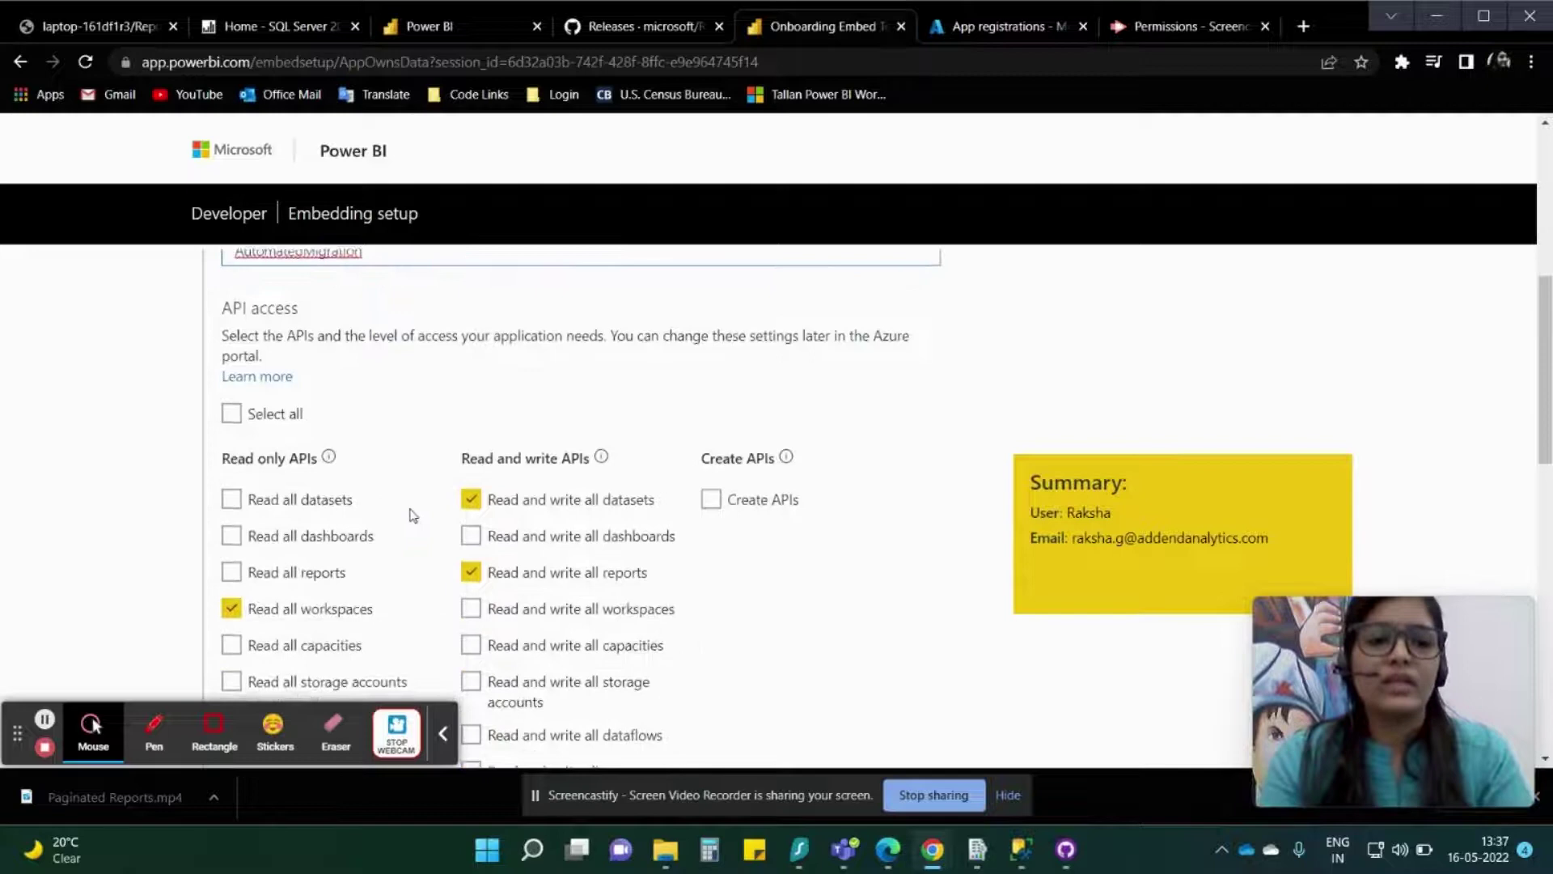
{"action": "scroll", "coordinate": [398, 471], "scroll_direction": "down", "scroll_amount": 1}
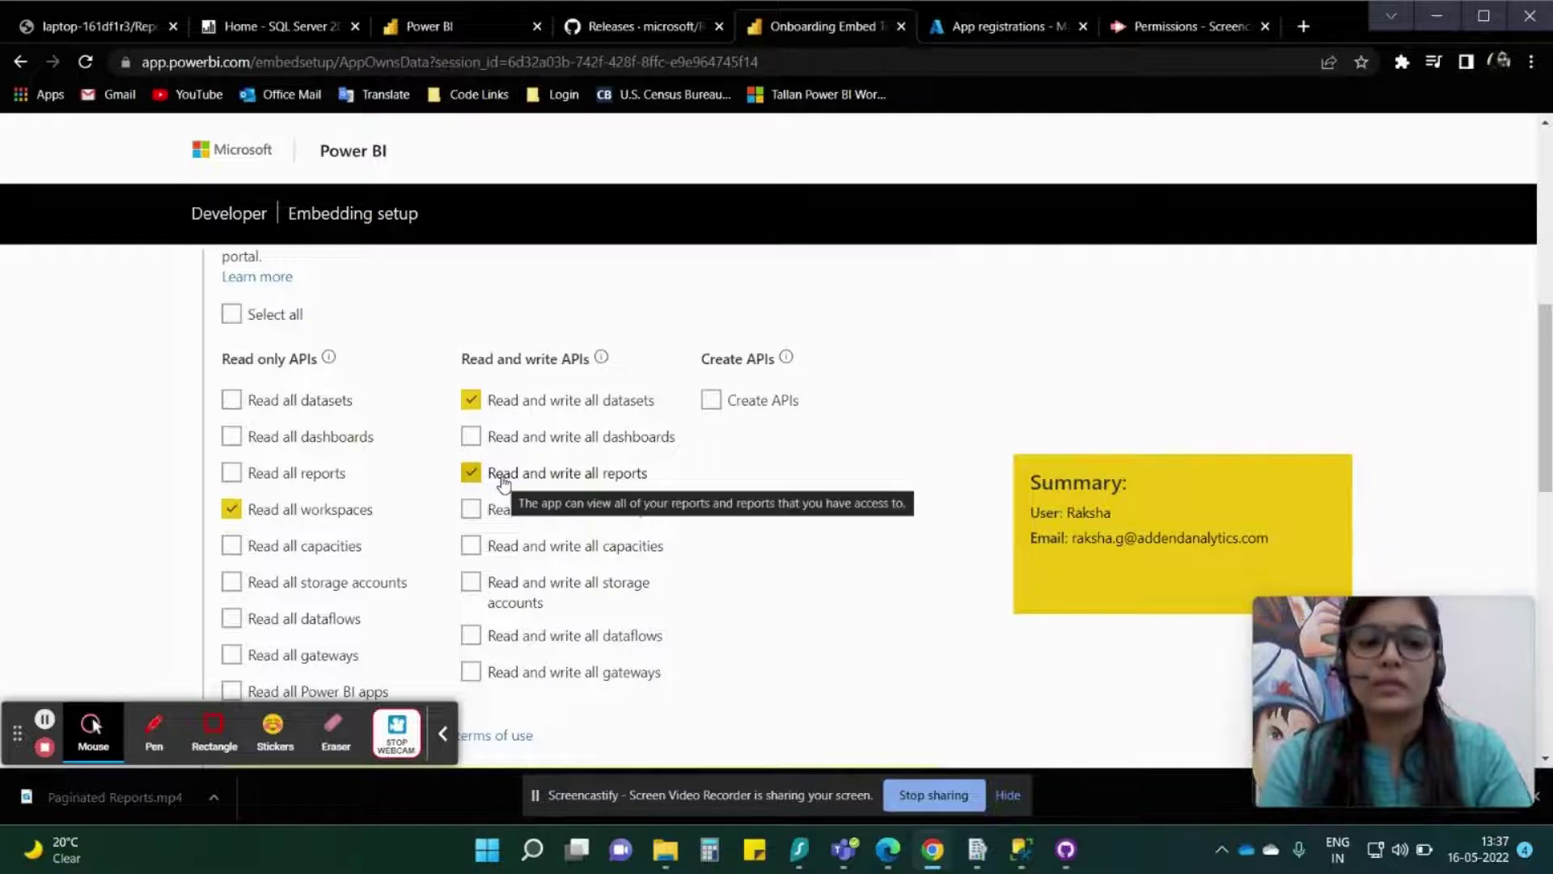
{"action": "scroll", "coordinate": [478, 447], "scroll_direction": "down", "scroll_amount": 3}
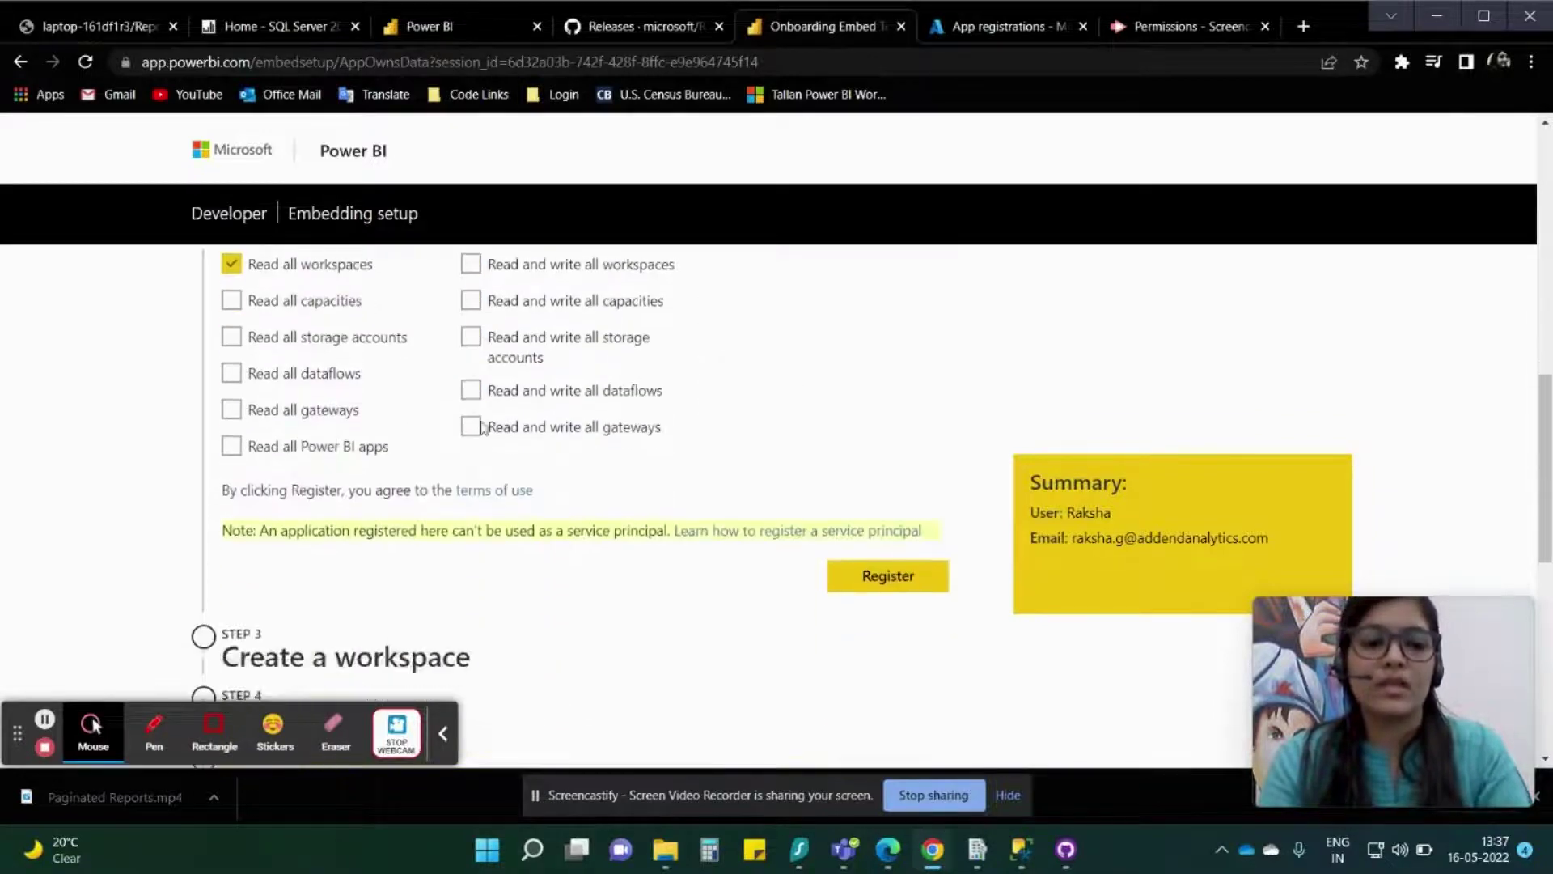
{"action": "scroll", "coordinate": [451, 589], "scroll_direction": "down", "scroll_amount": 1}
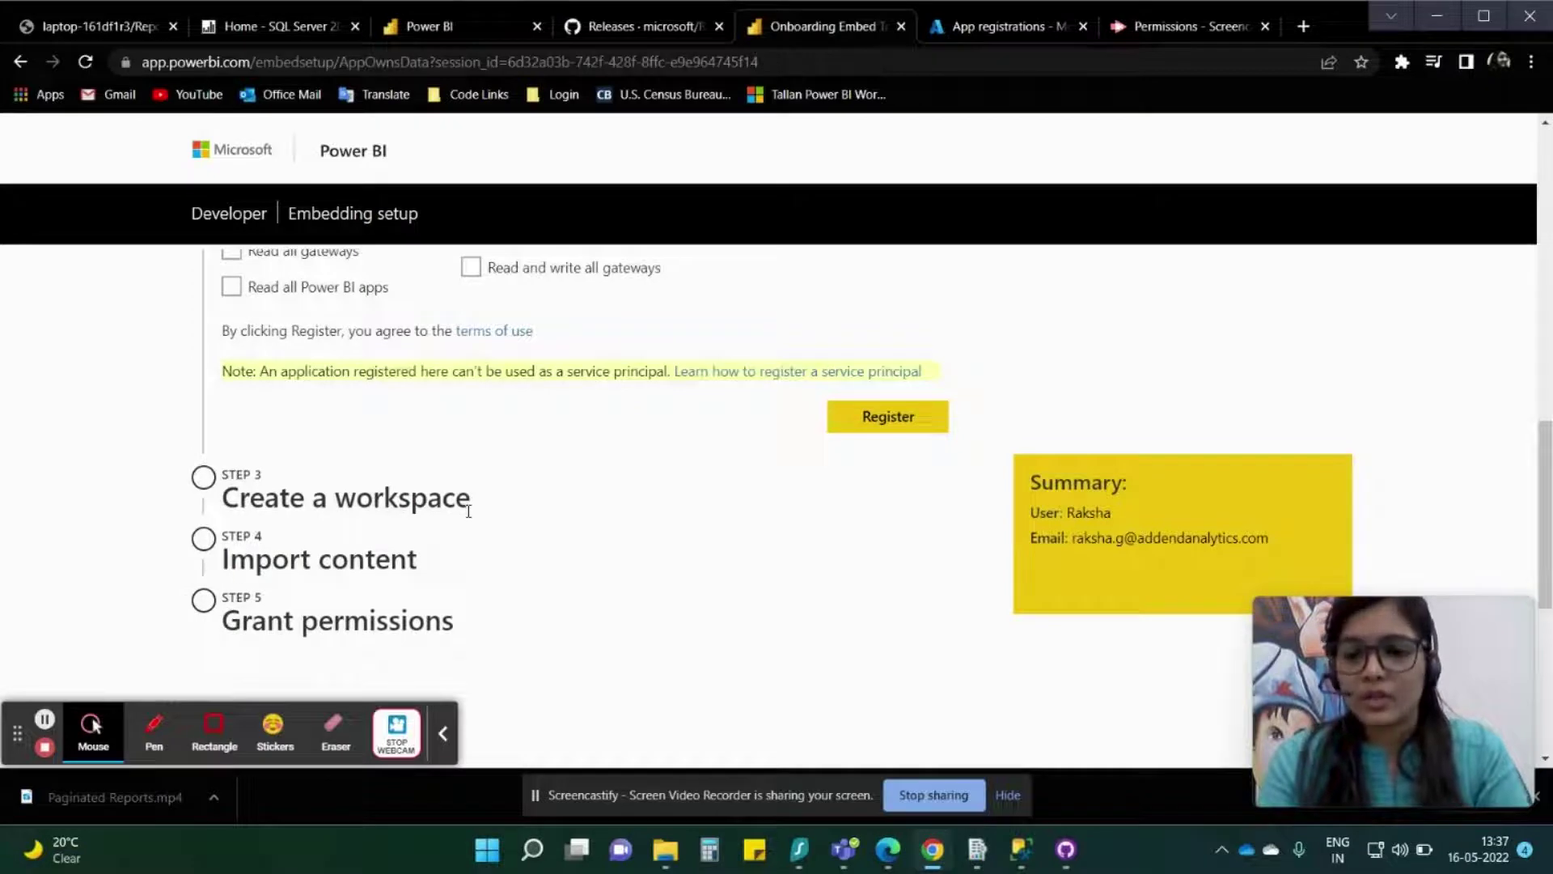
- View the AutomatedMigration workspace lineage with Sales Analysis feeding reports Lab5B and Lab6
{"action": "left_click", "coordinate": [441, 27]}
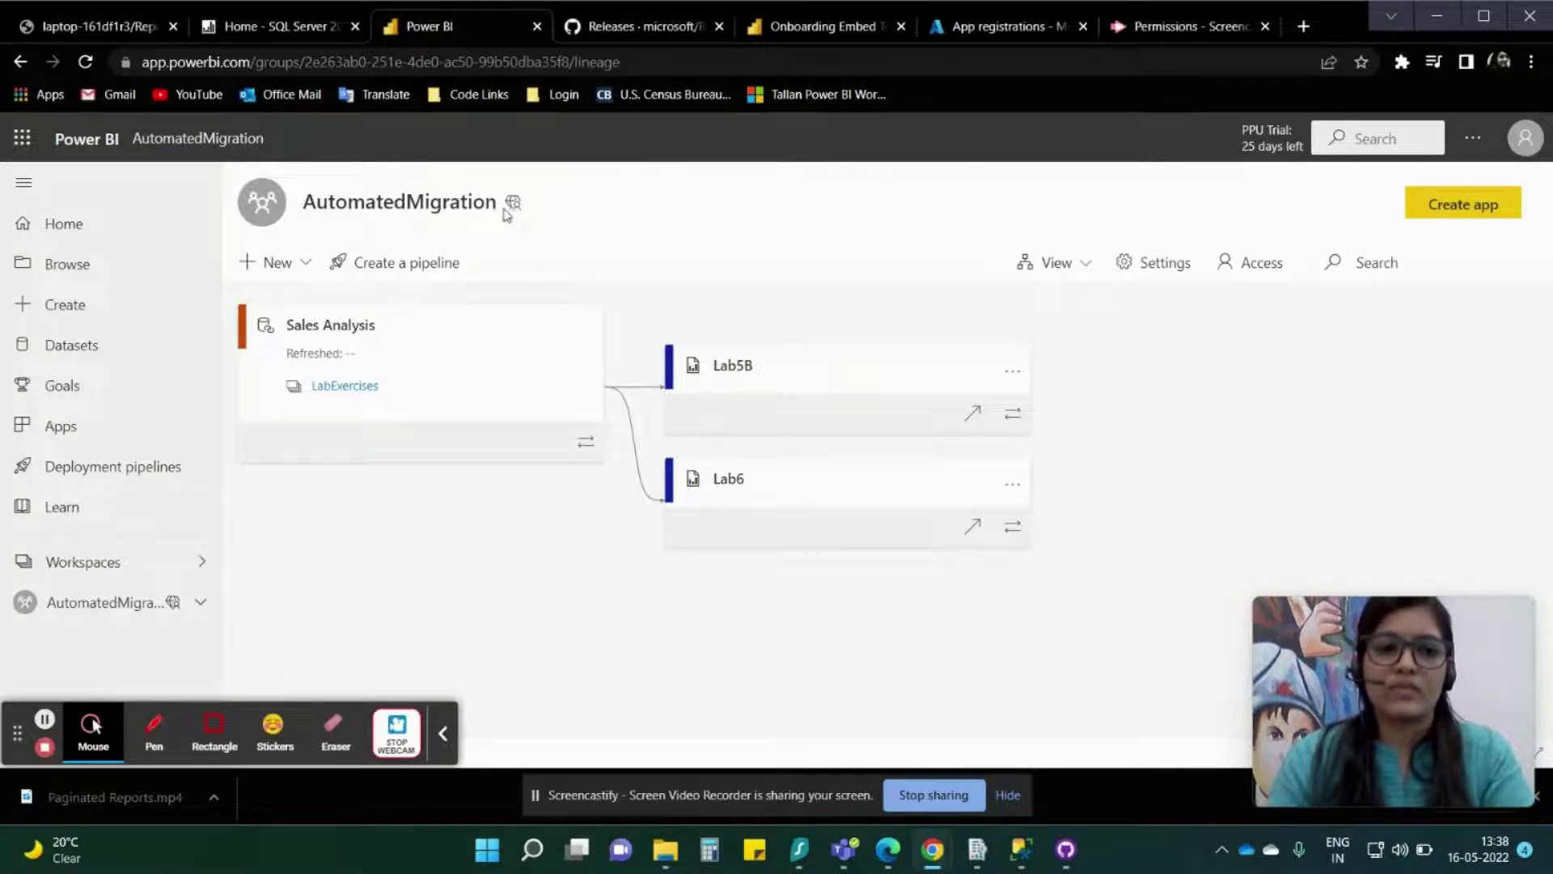
{"action": "mouse_move", "coordinate": [515, 204]}
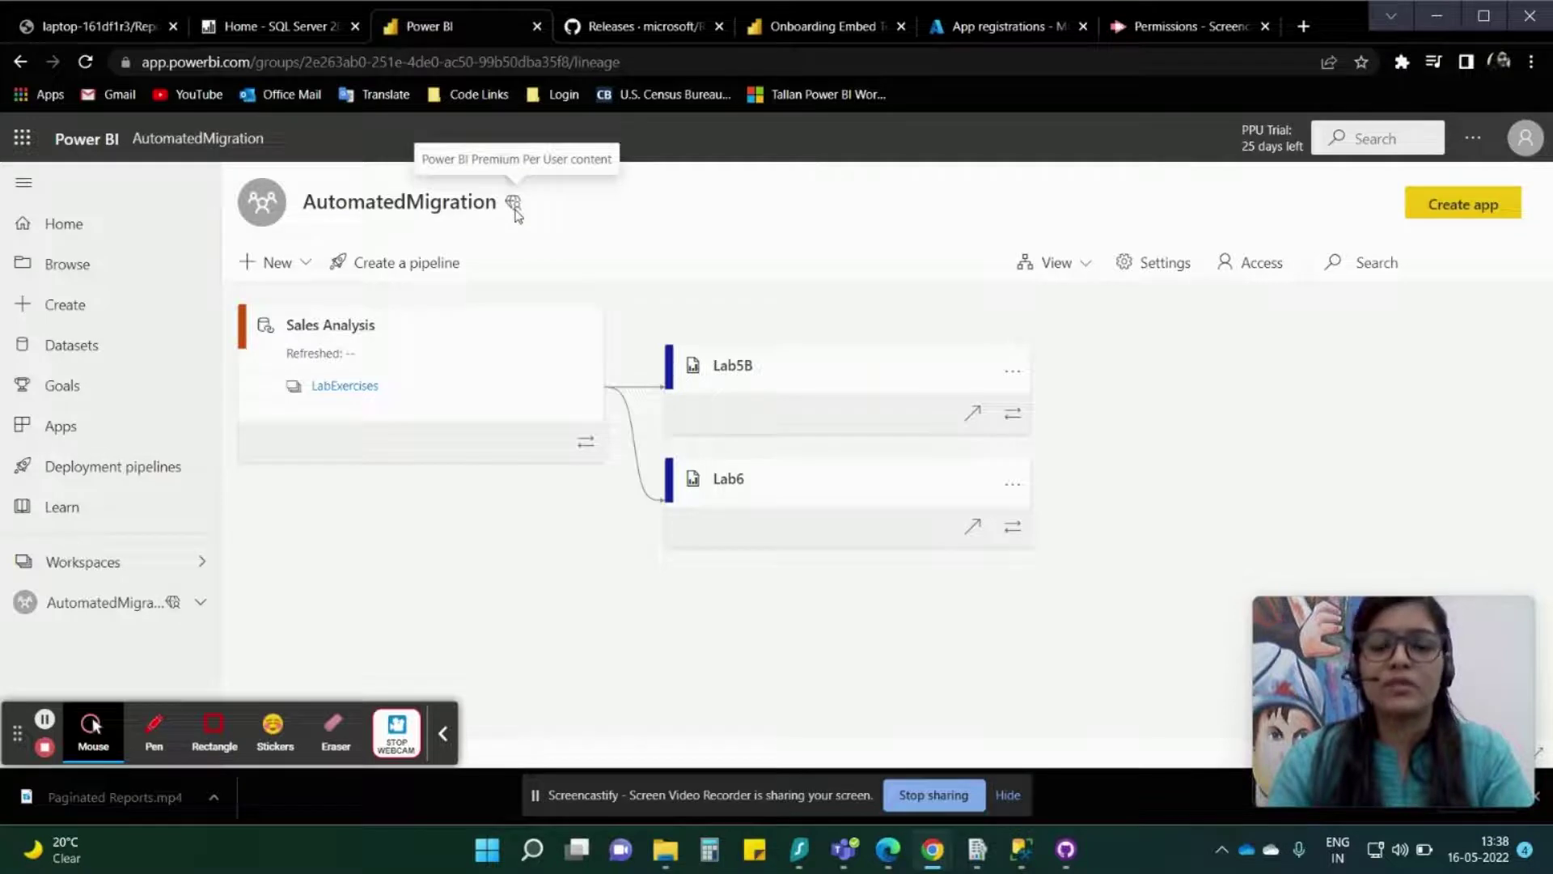
- Register the AutomatedMigration app, then check Azure App registrations listing 7 owned applications
{"action": "left_click", "coordinate": [780, 33]}
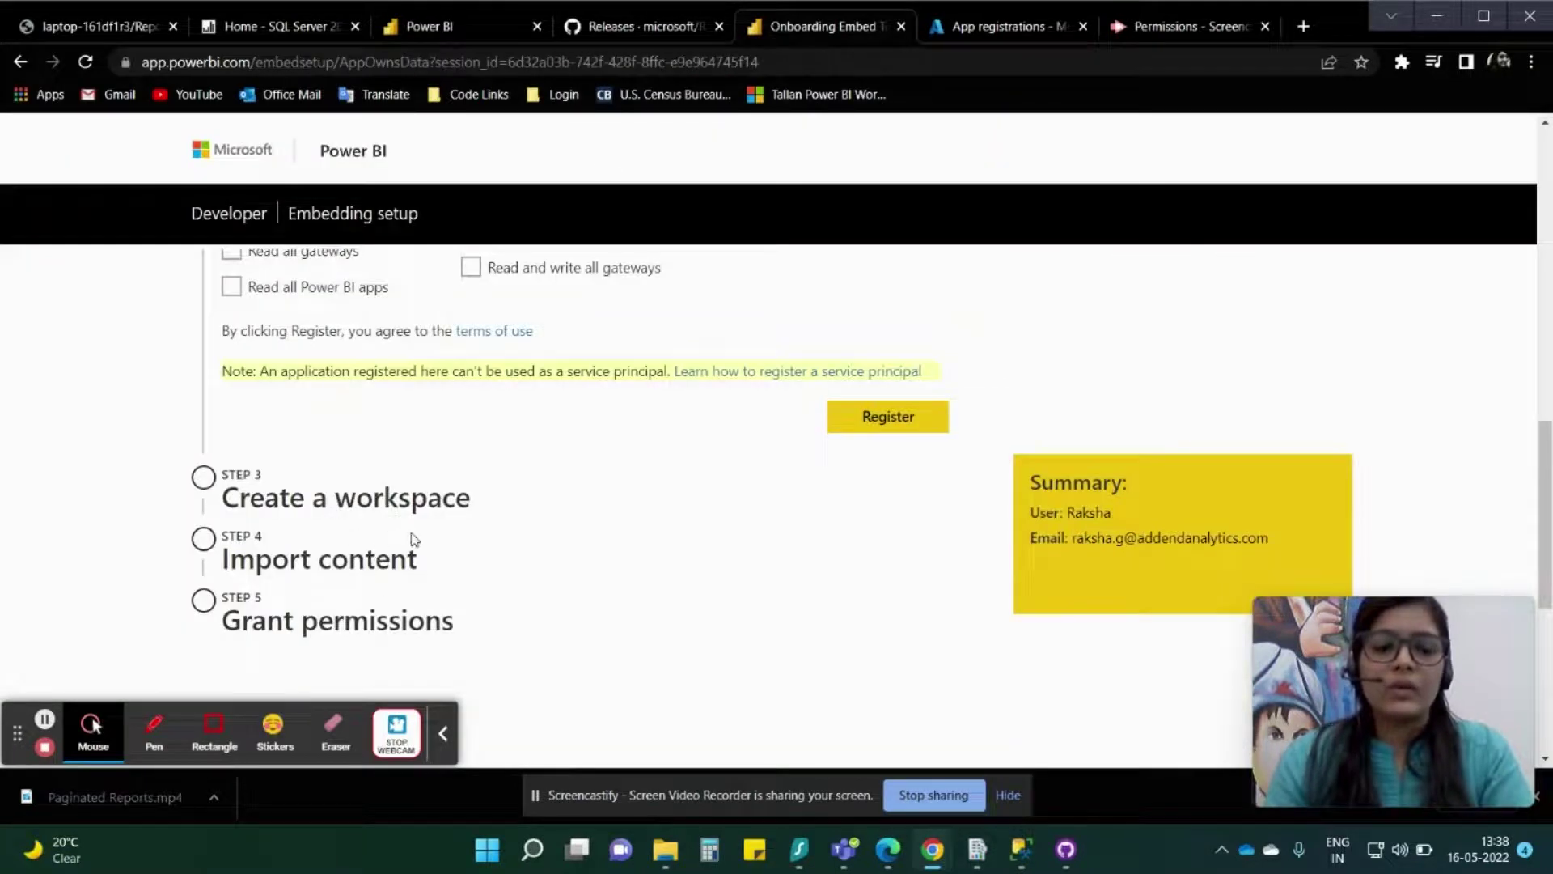
{"action": "left_click", "coordinate": [842, 418]}
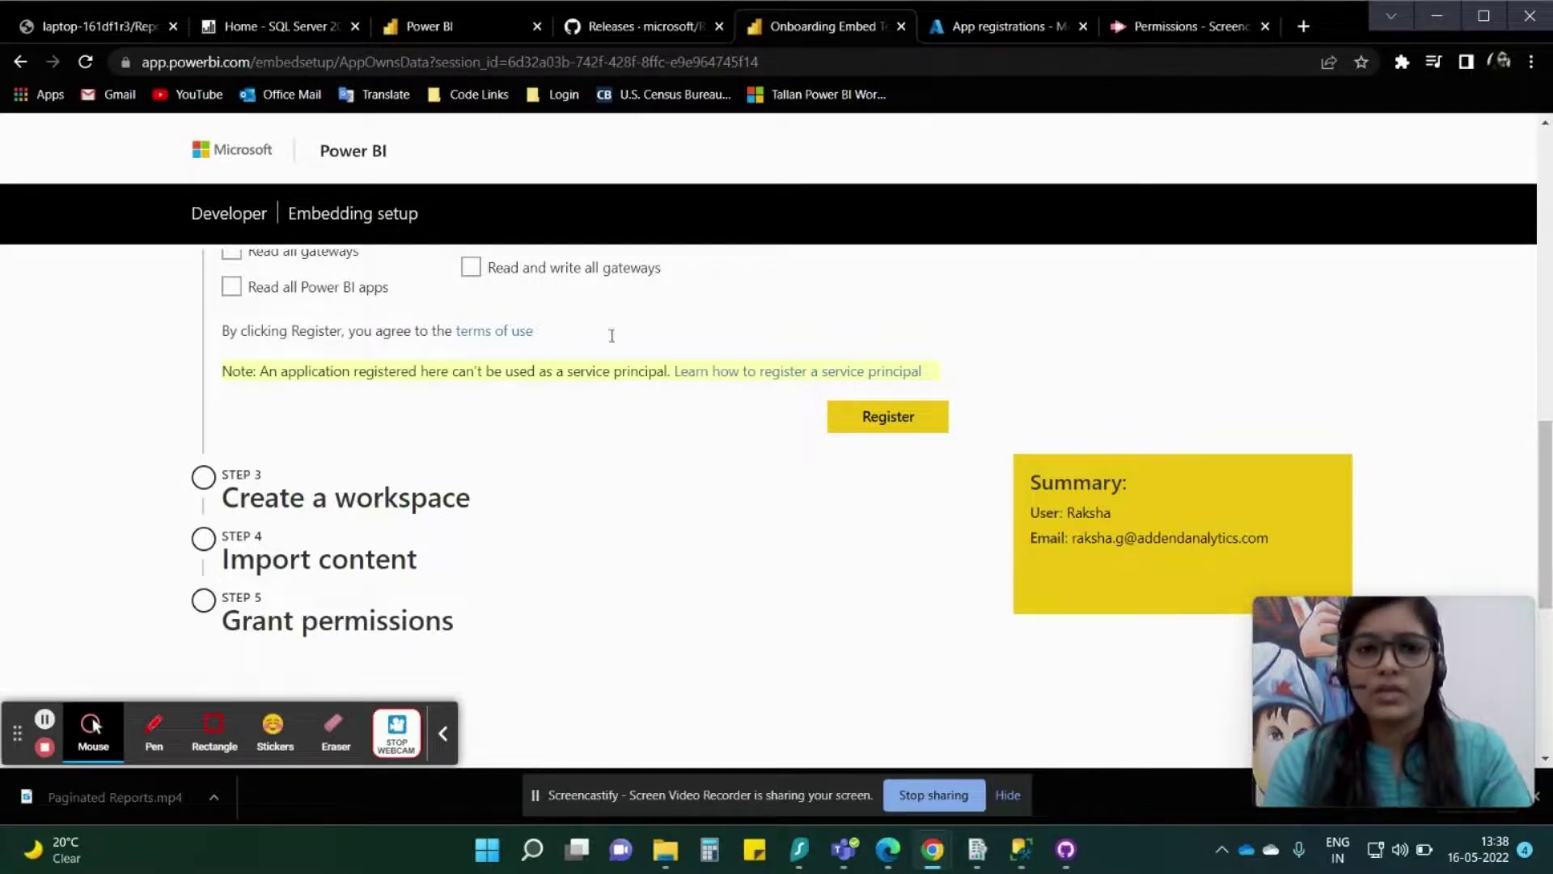
{"action": "left_click", "coordinate": [983, 26]}
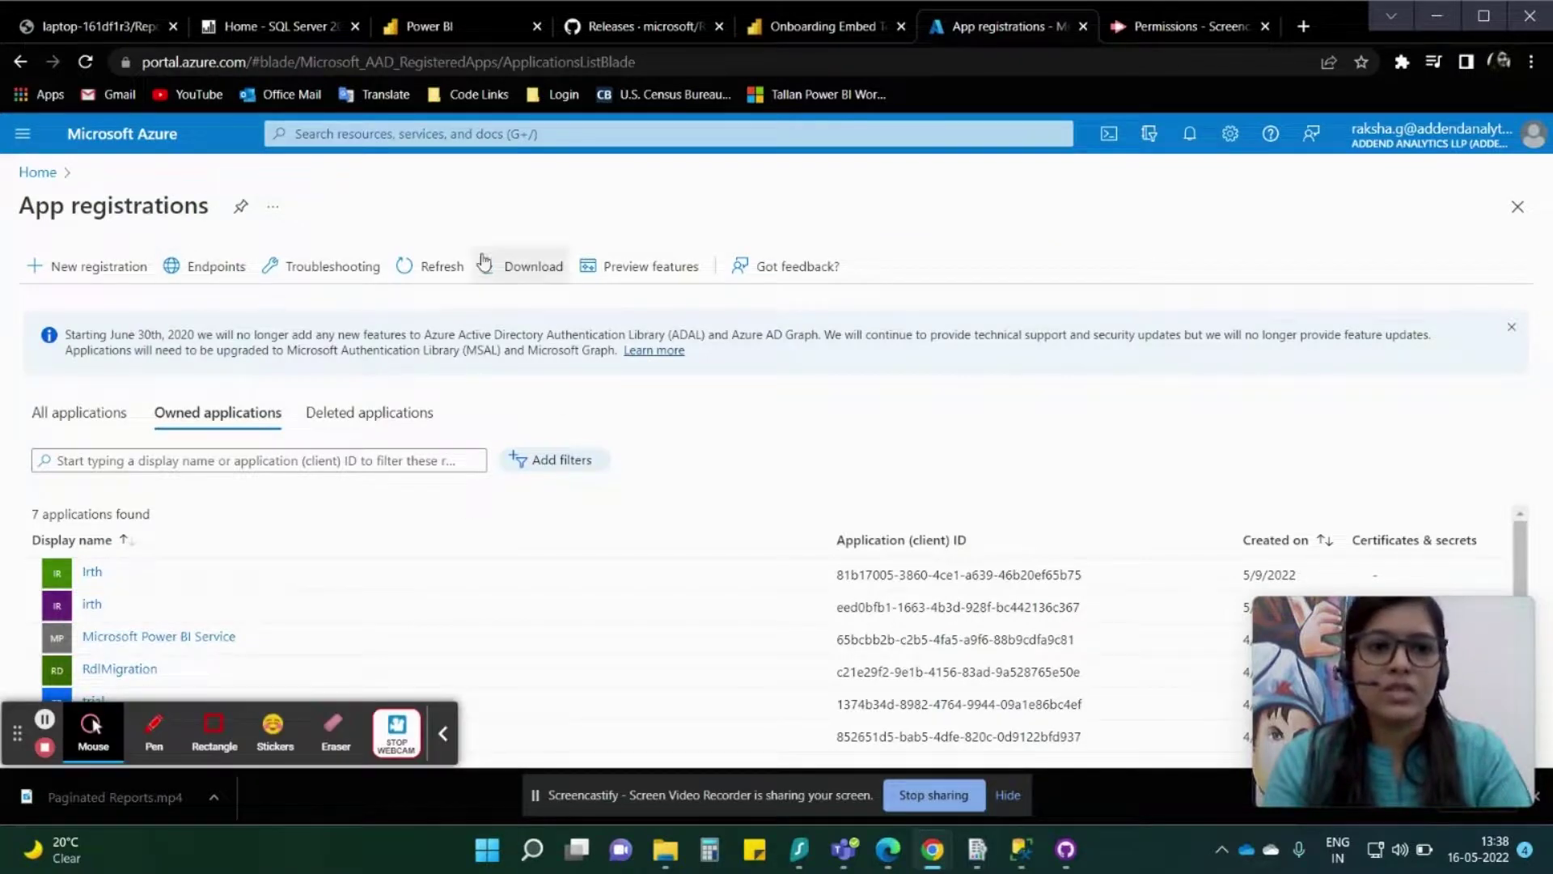
{"action": "scroll", "coordinate": [156, 639], "scroll_direction": "down", "scroll_amount": 1}
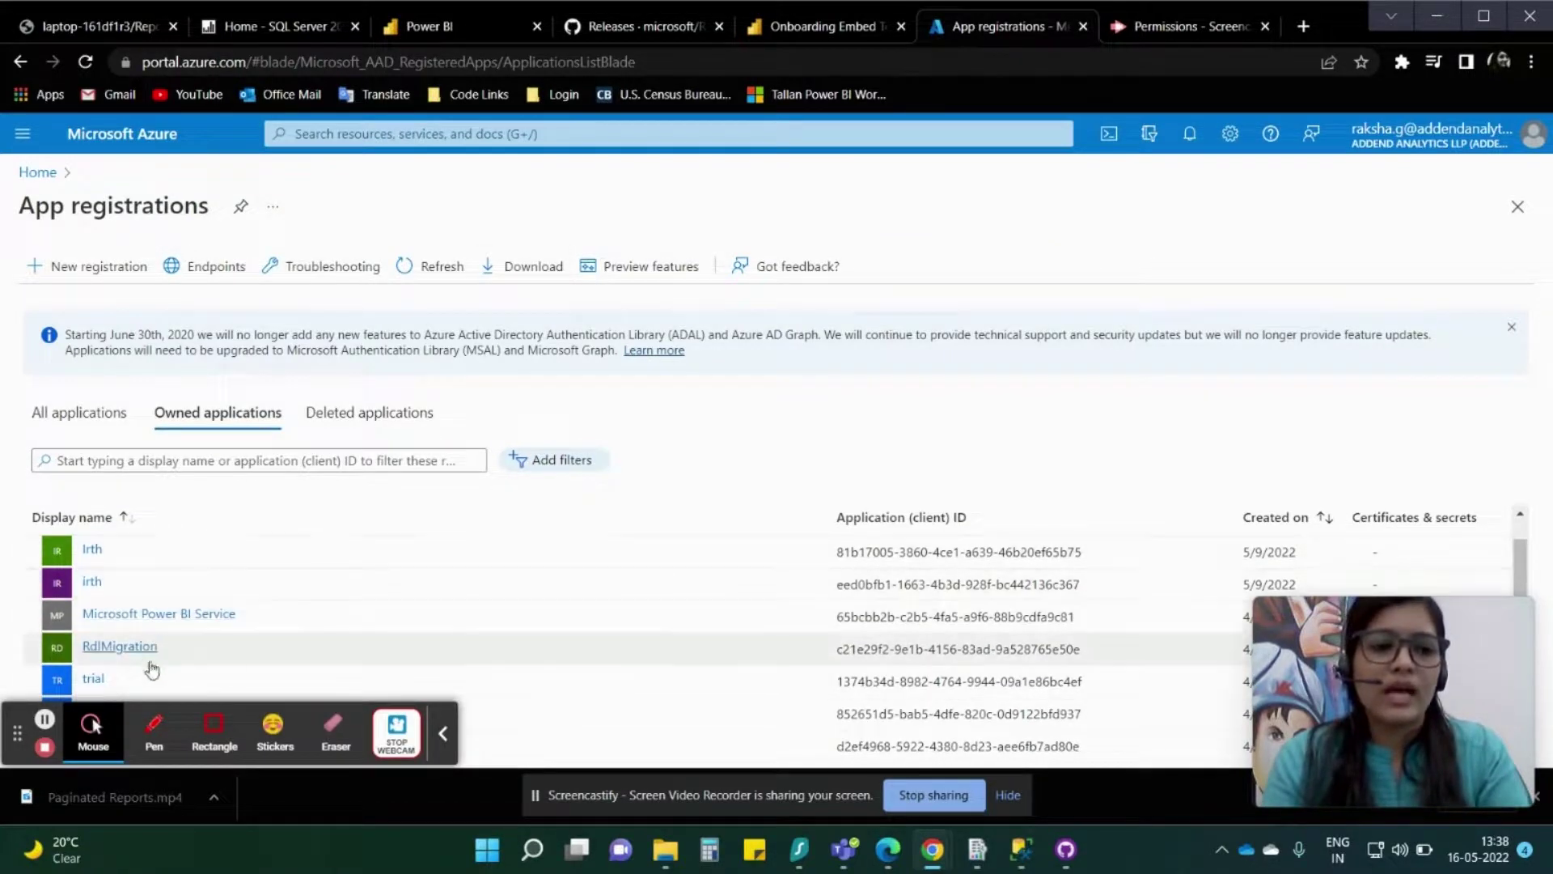